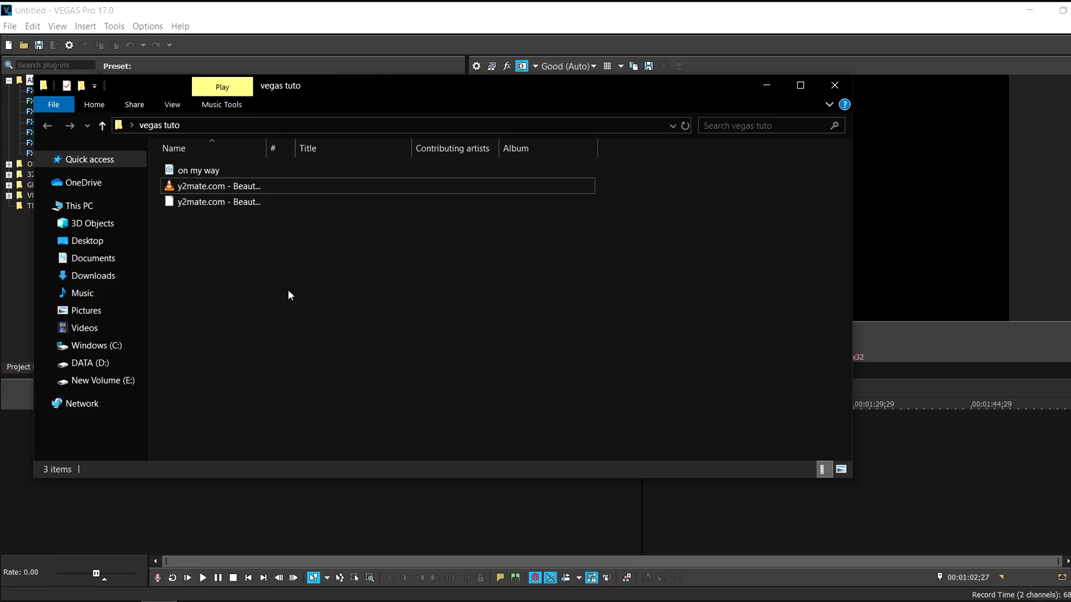
Drag the 139 MB y2mate landscape footage onto the VEGAS timeline and mark its start point
left_click(260, 181)
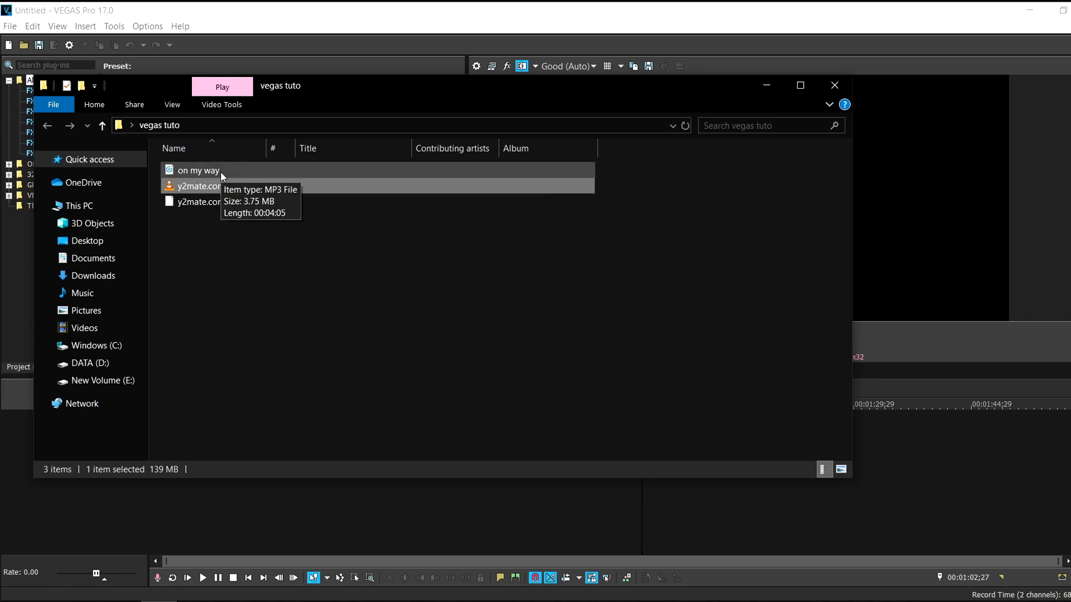
left_click_drag(247, 194, 892, 443)
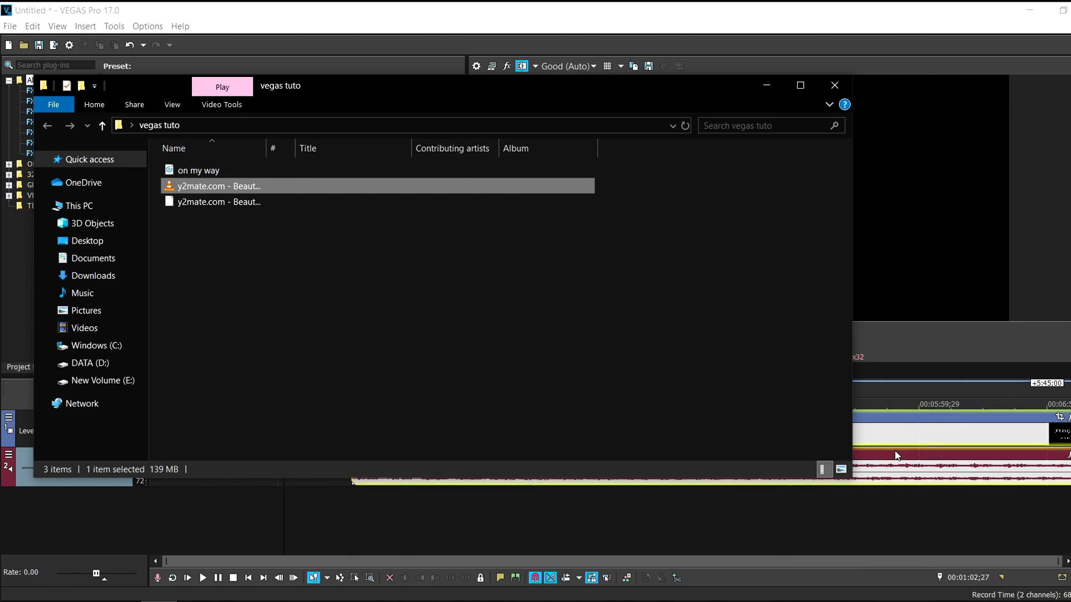
left_click(361, 495)
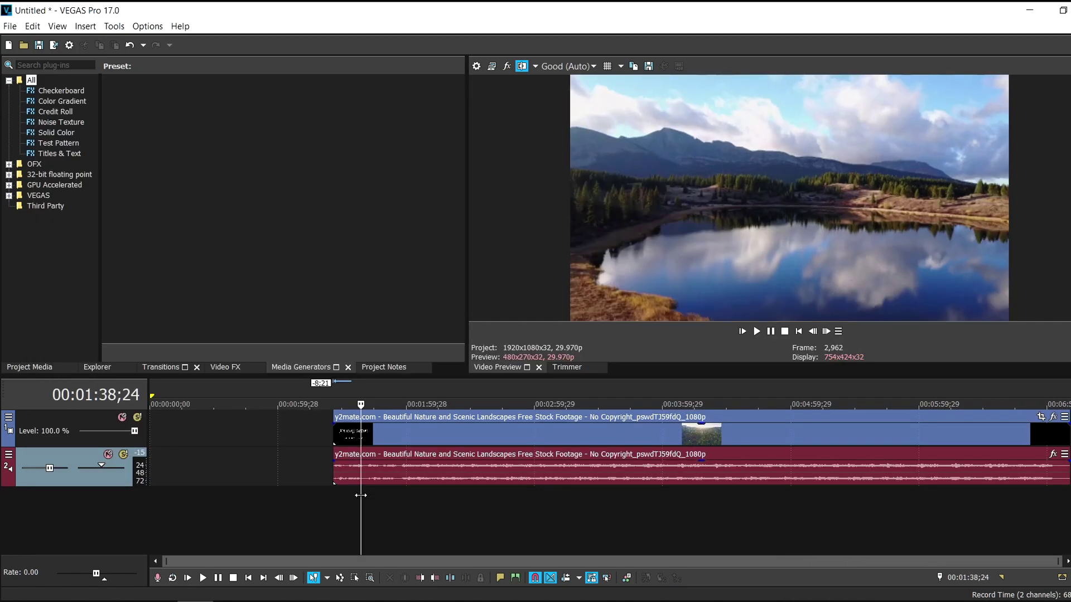
Split the footage at 00:01:38;24 and delete the opening part
key("s")
left_click(341, 437)
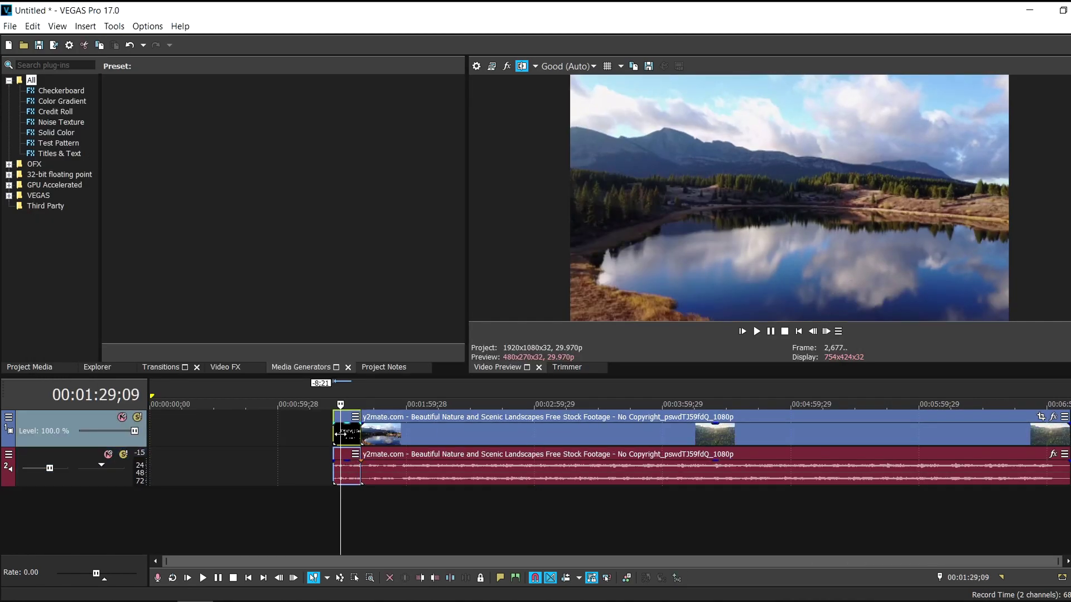
key("Delete")
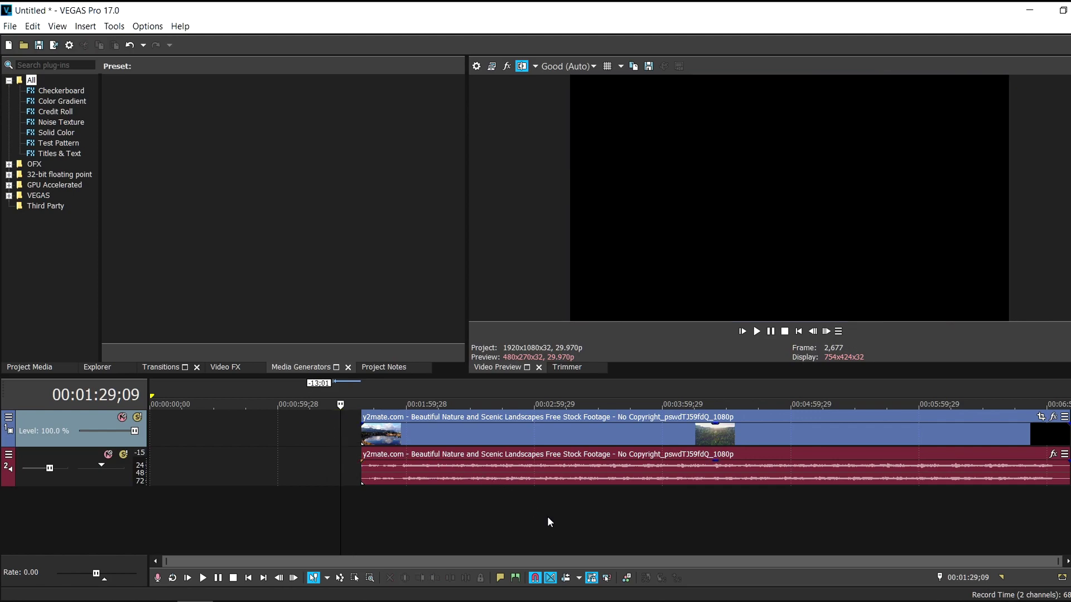
left_click(361, 498)
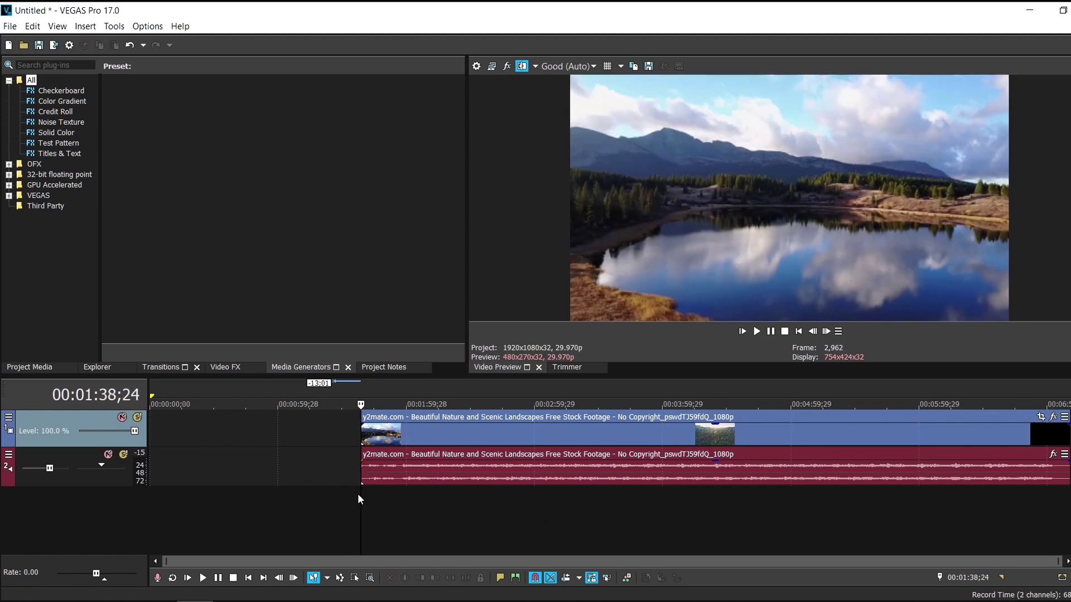
Split the footage again near 02:11;16 and delete everything after that point
left_click(430, 497)
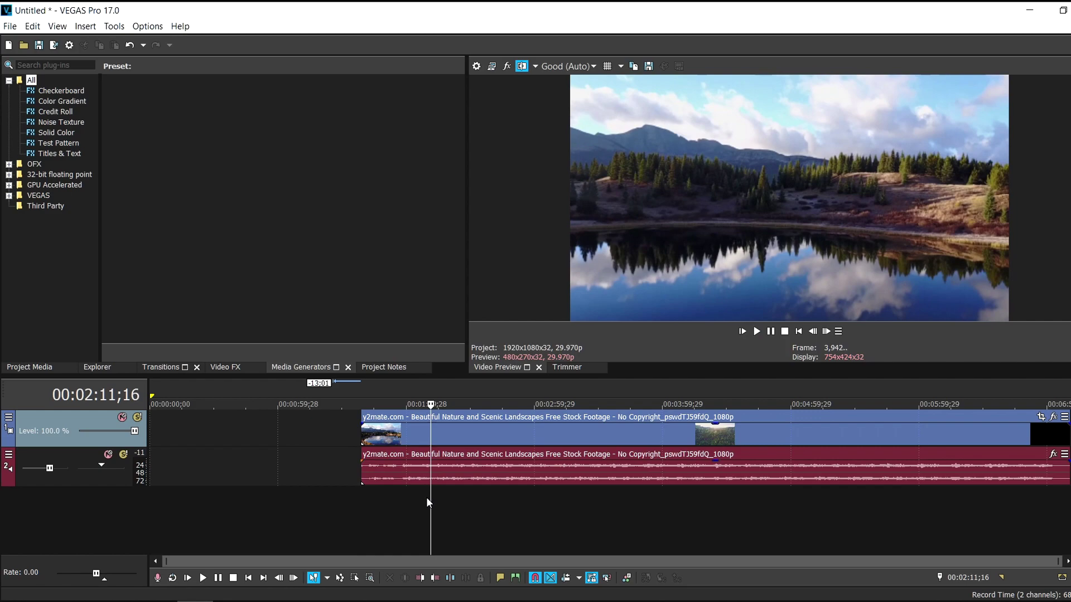
key("s")
left_click(641, 478)
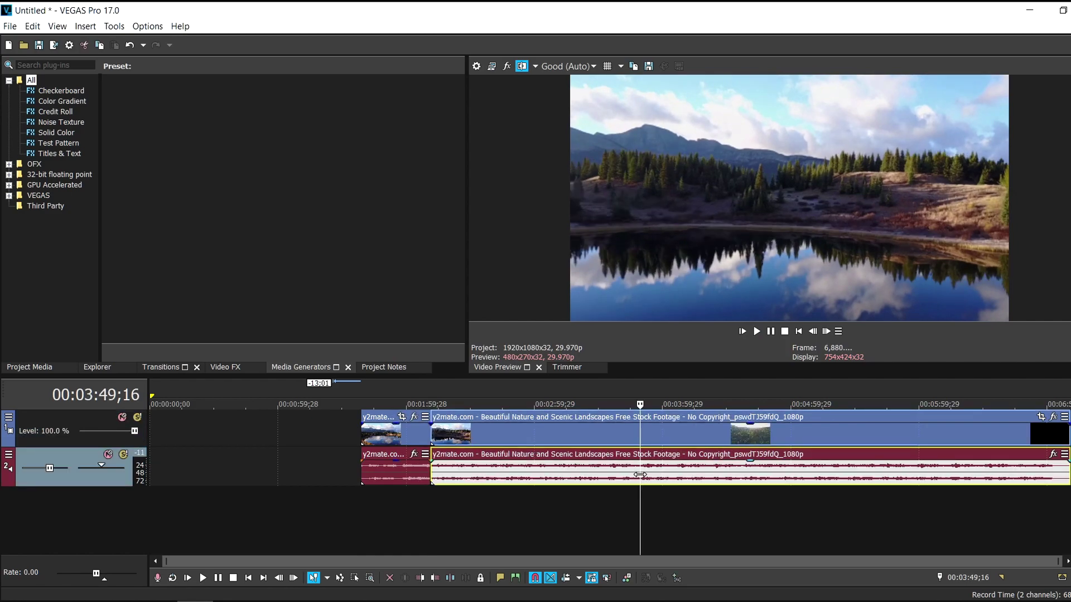
key("Delete")
right_click(477, 428)
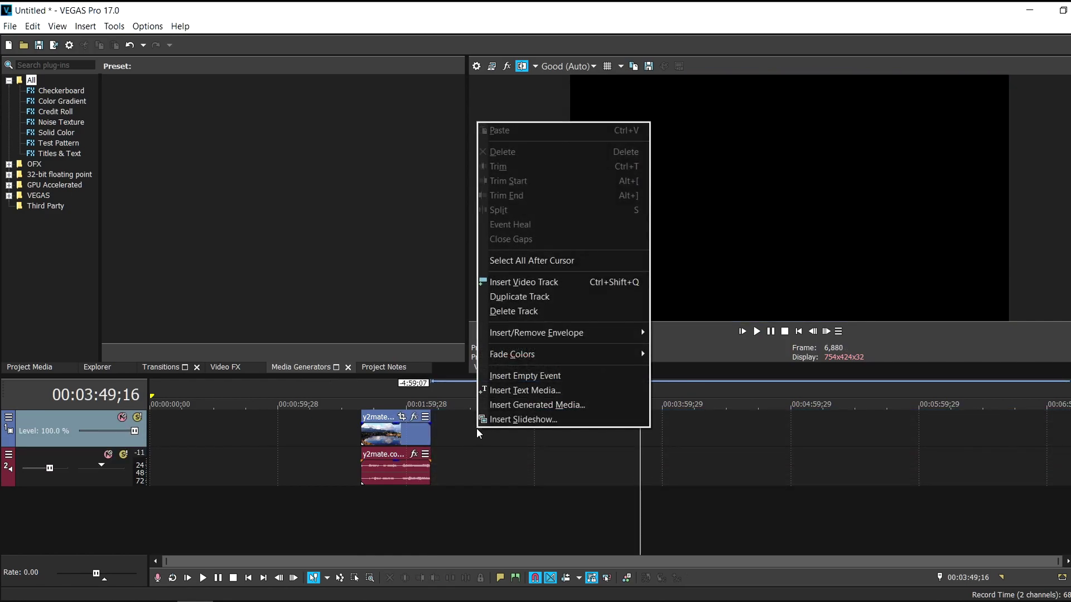
Insert a top video track holding a White Solid Color clip extended to start with the footage
left_click(523, 282)
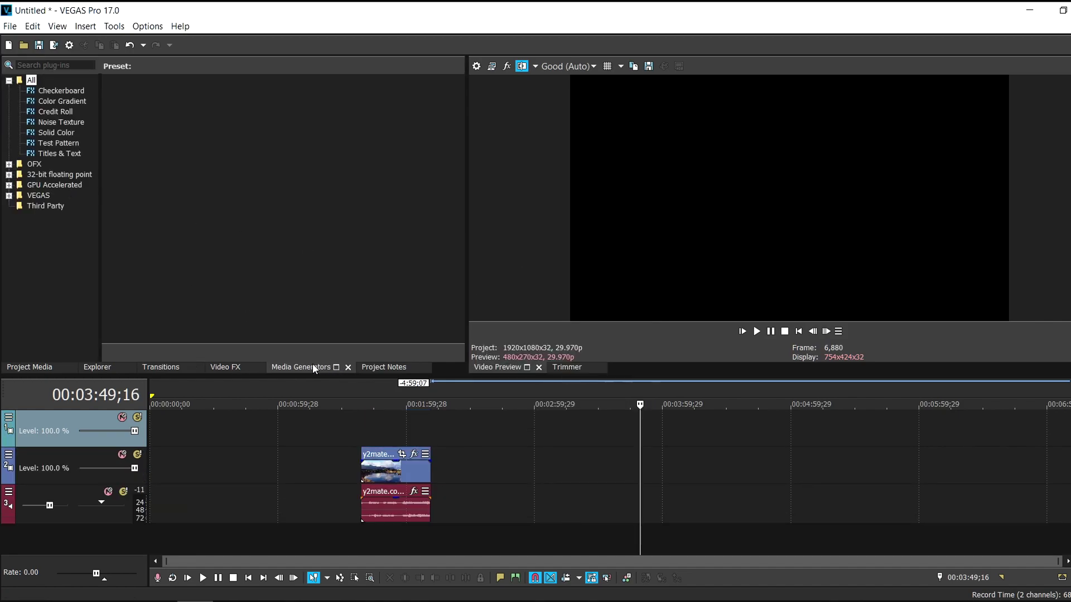
left_click(53, 135)
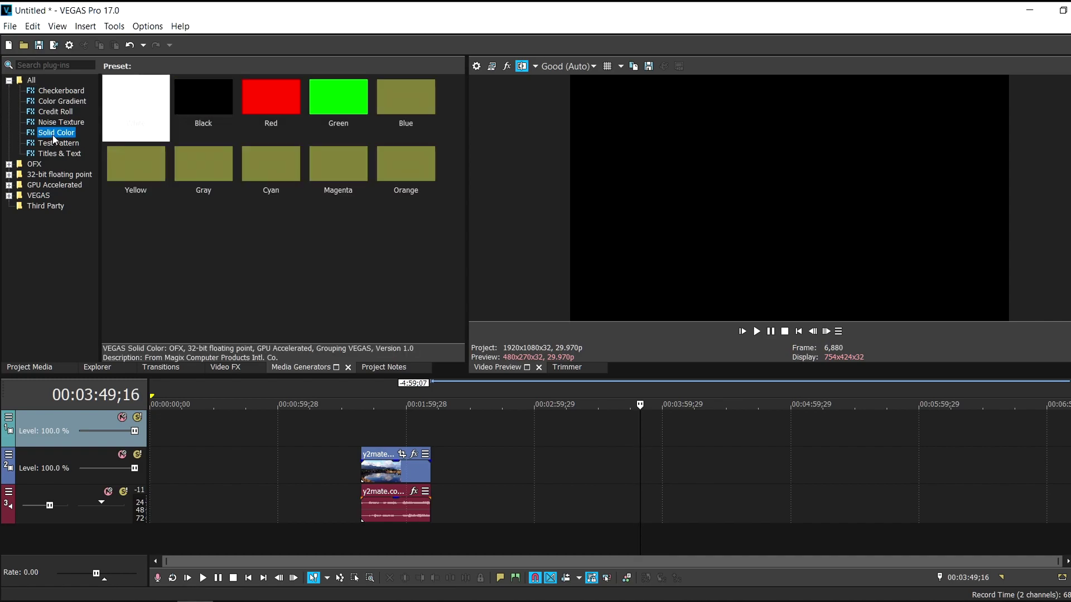
left_click(143, 110)
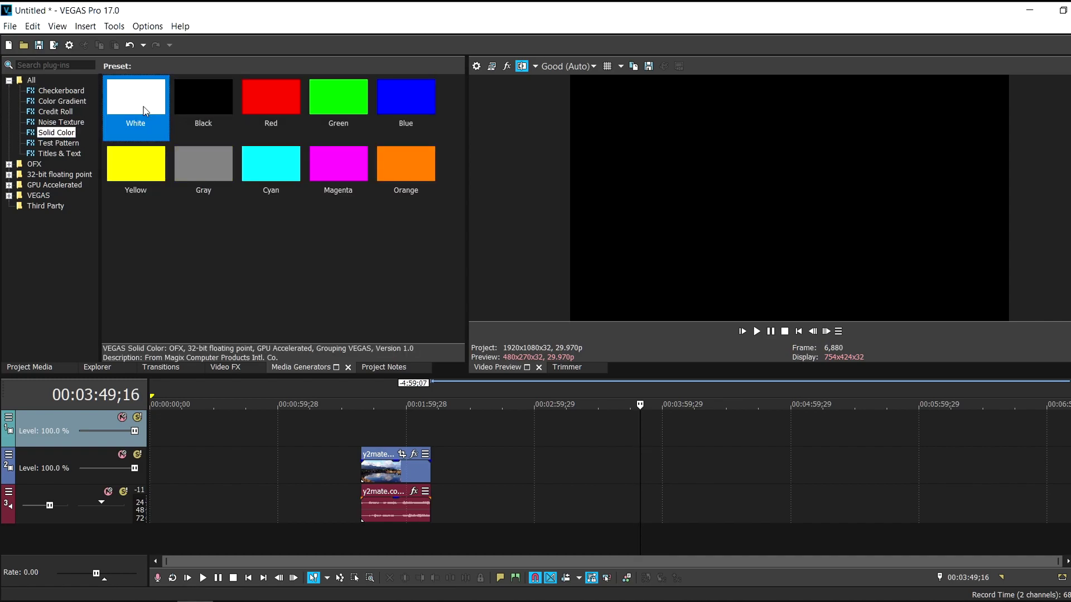
left_click_drag(339, 350, 390, 440)
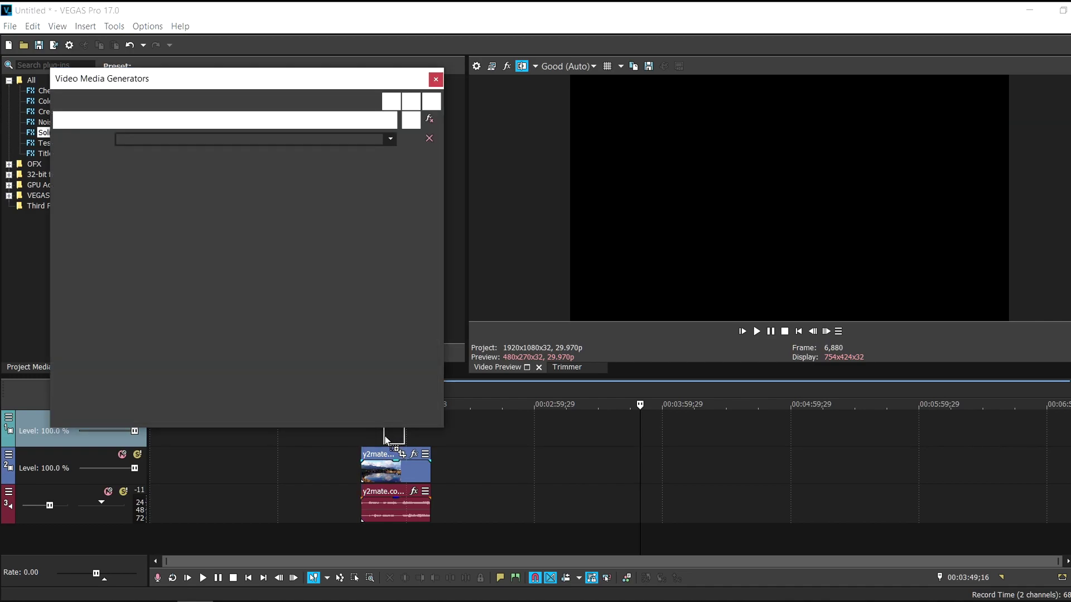
left_click(435, 75)
left_click_drag(384, 432, 362, 433)
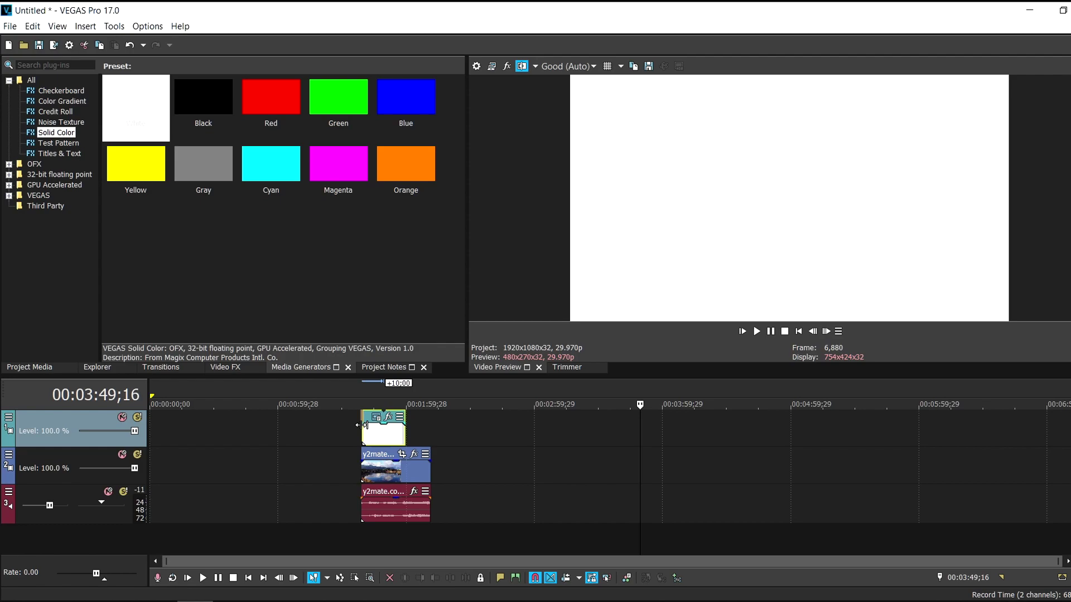
left_click(394, 458)
scroll(640, 451, "up", 3)
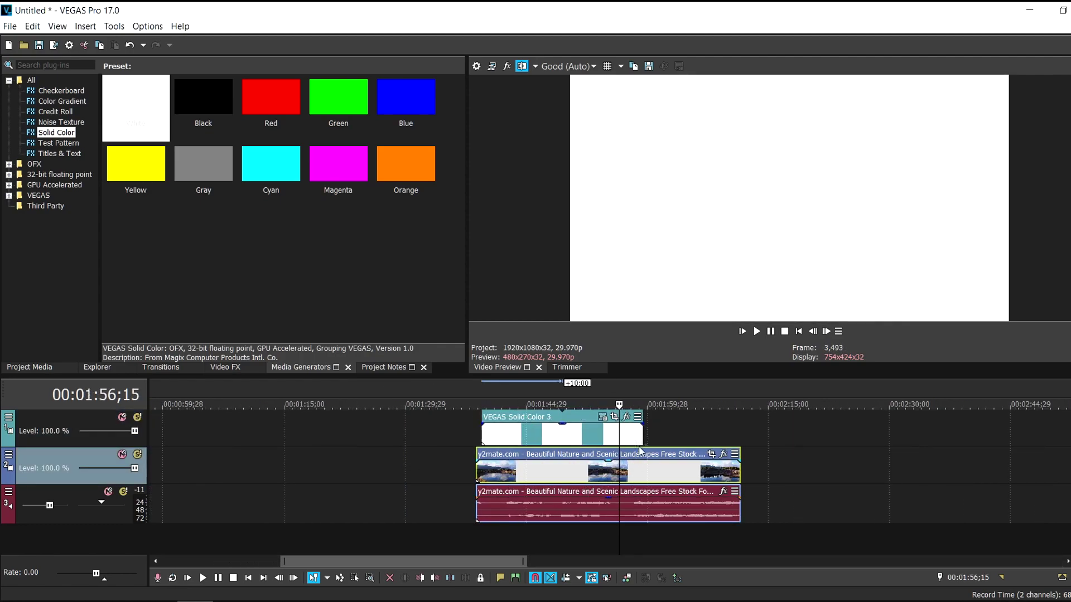
scroll(641, 432, "left", 3)
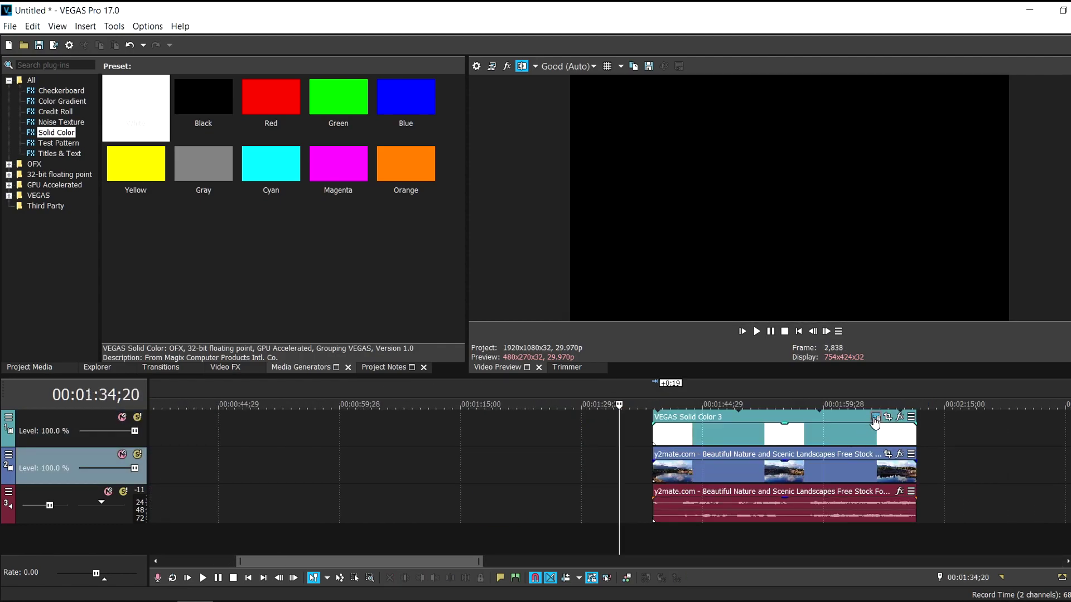
Recolour the solid clip from white to dark teal (0.2, 0.37, 0.37)
left_click(875, 417)
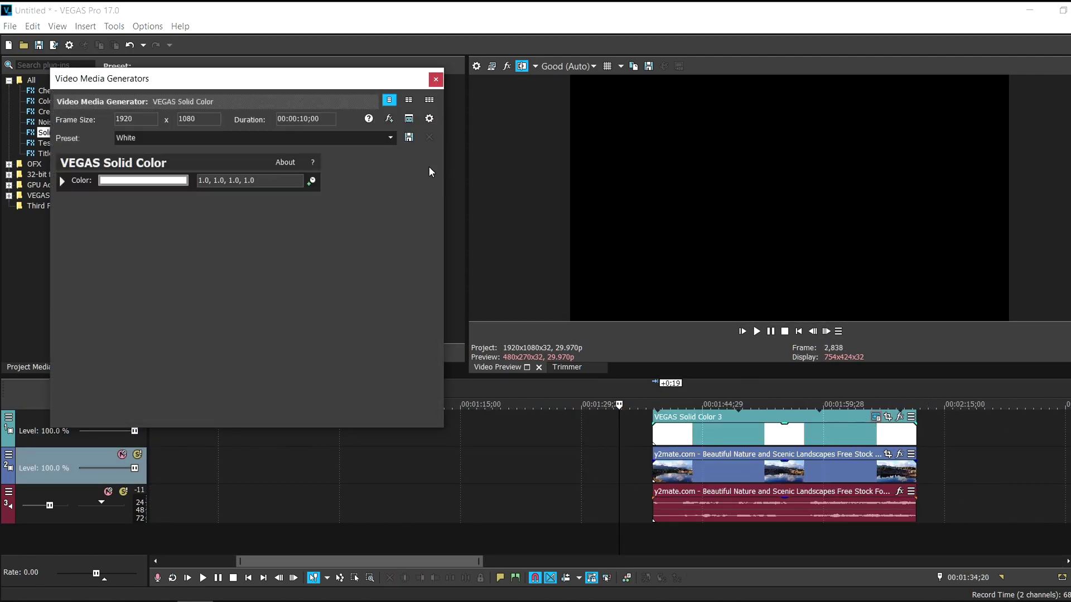
left_click(135, 181)
left_click_drag(141, 226, 67, 279)
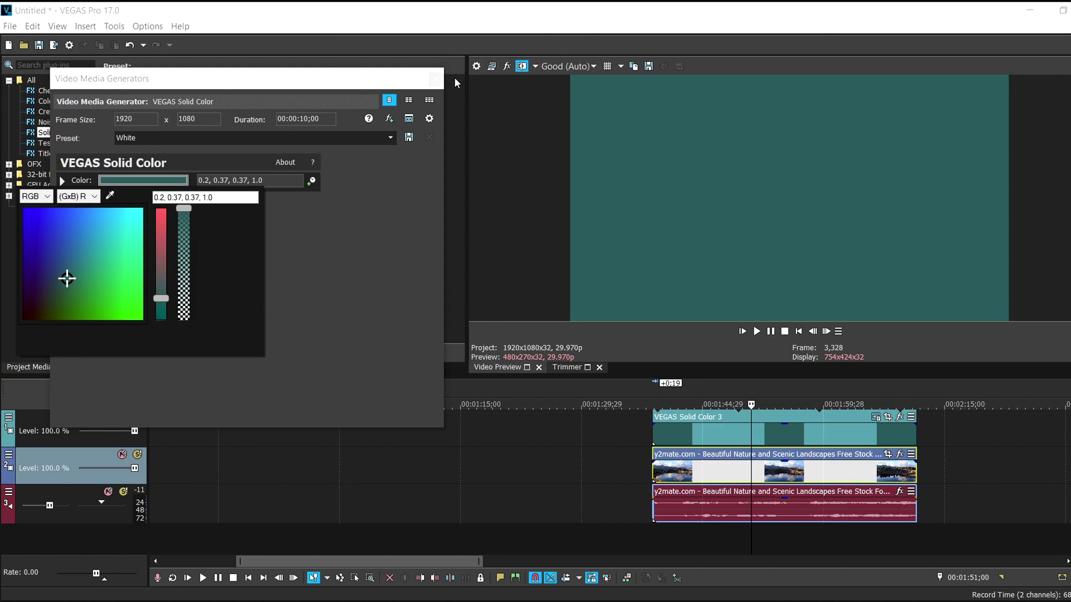
left_click(436, 79)
left_click(435, 79)
Enable a Pan/Crop mask on the teal clip, drawn as a slanted band pushed off the right edge
left_click(899, 419)
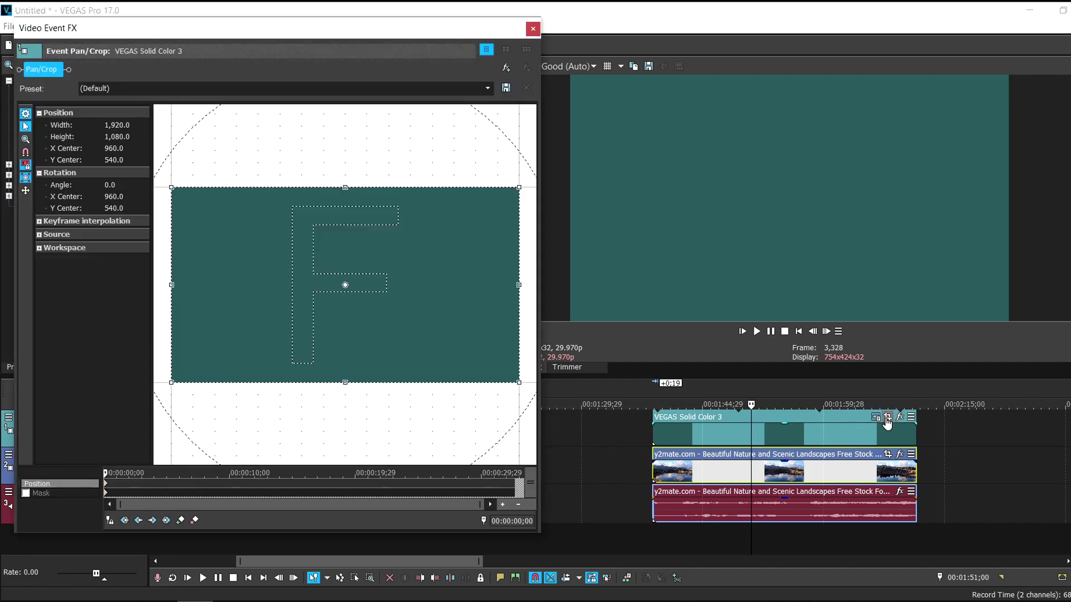
left_click(26, 494)
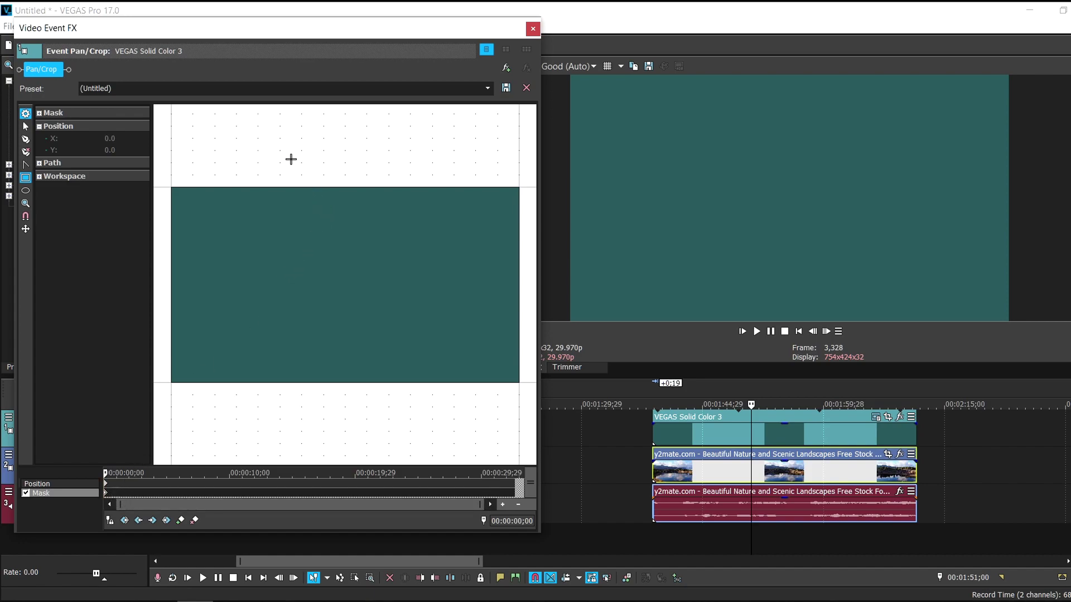
left_click_drag(288, 159, 483, 415)
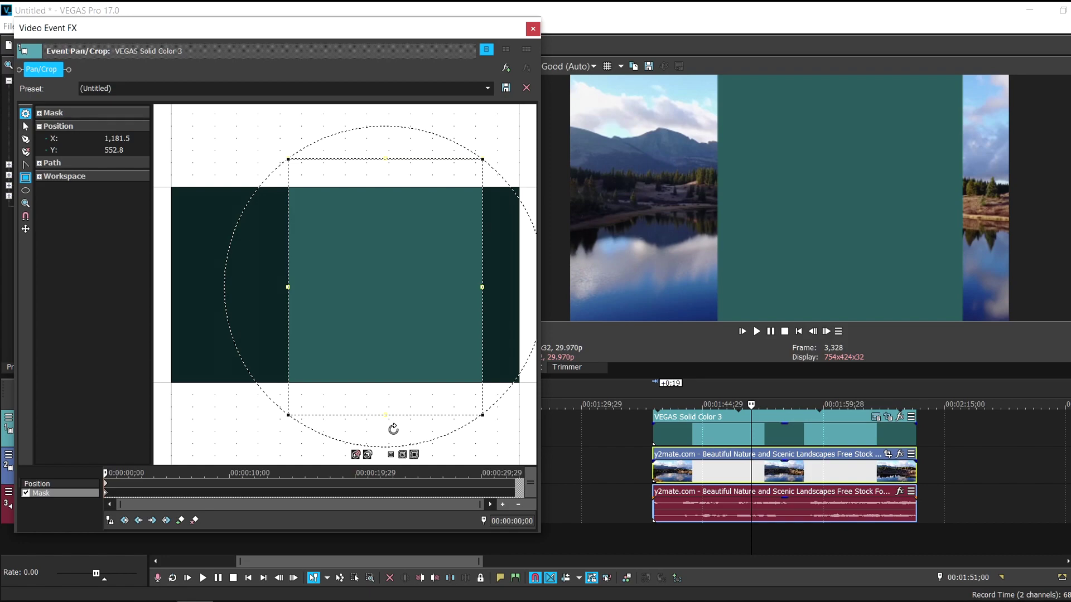
left_click_drag(393, 429, 366, 434)
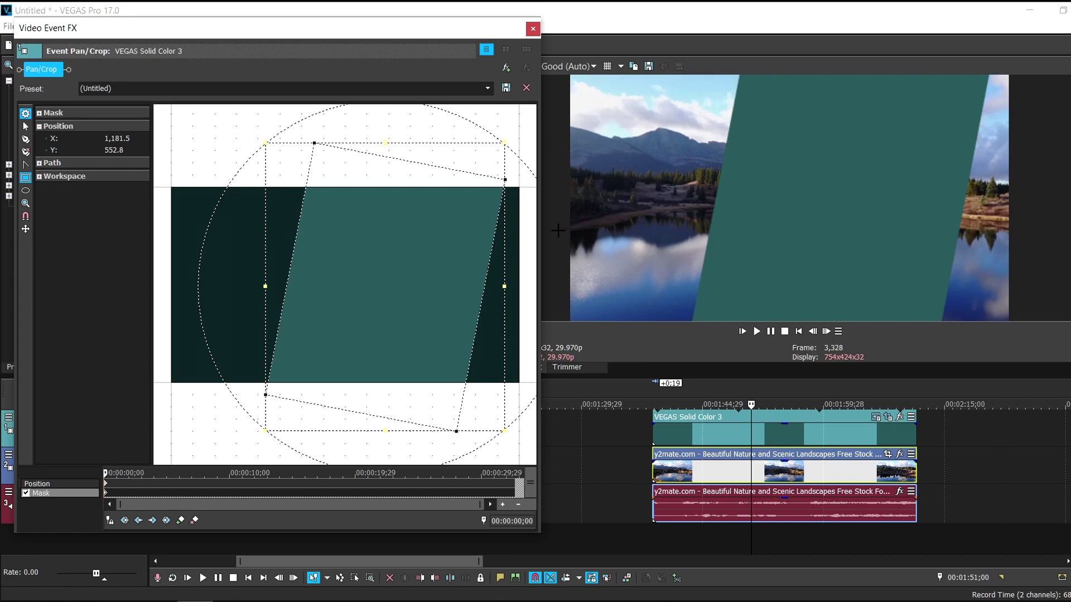
left_click_drag(389, 265, 636, 291)
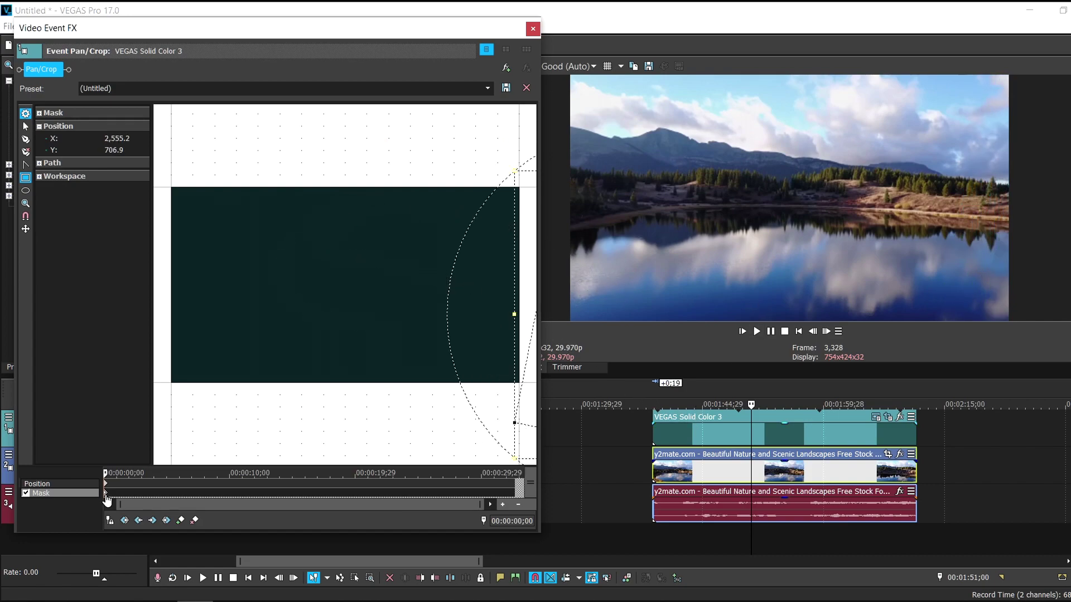
Add a mask keyframe at 00:00:02;29 with the band slid into the frame's right side
double_click(141, 491)
left_click_drag(524, 403, 344, 385)
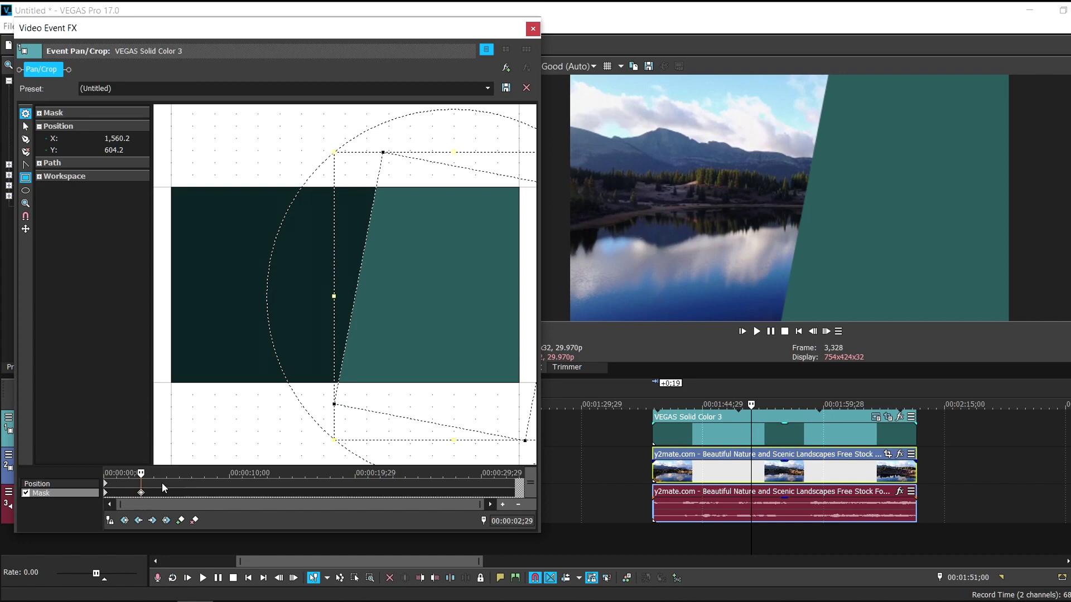
left_click(757, 332)
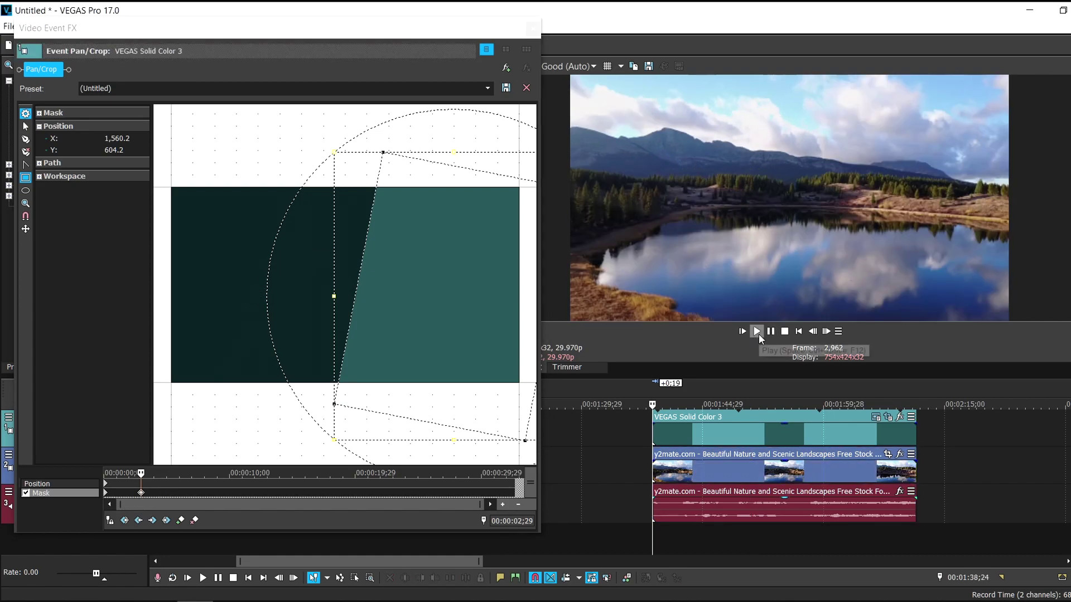
Move the ending mask keyframe earlier so the teal band slides in faster, checking playback
left_click(756, 332)
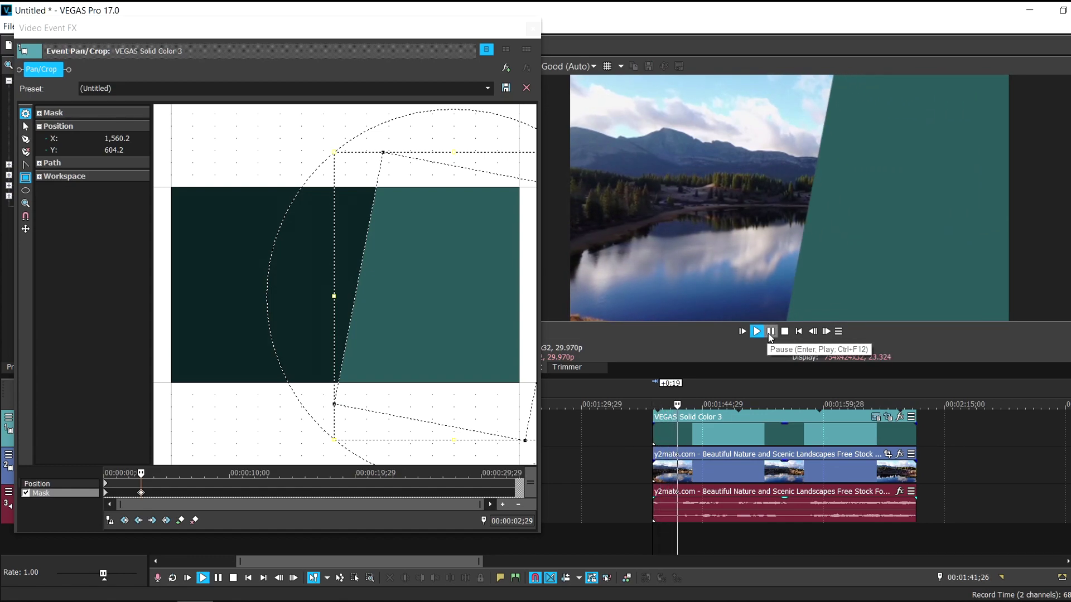
left_click(770, 333)
left_click(141, 494)
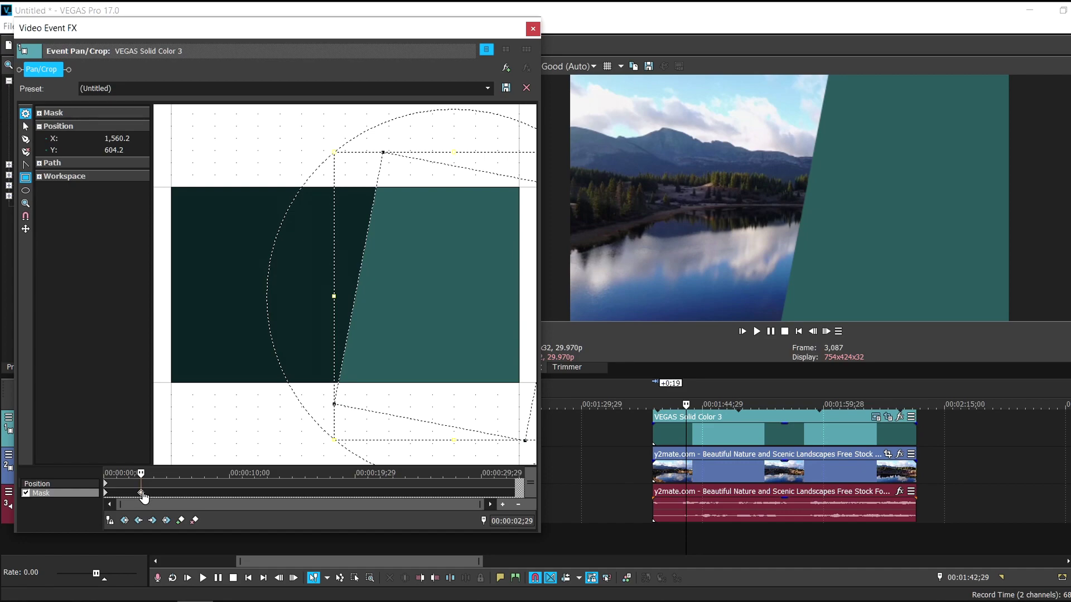
left_click_drag(143, 495, 136, 496)
left_click(768, 333)
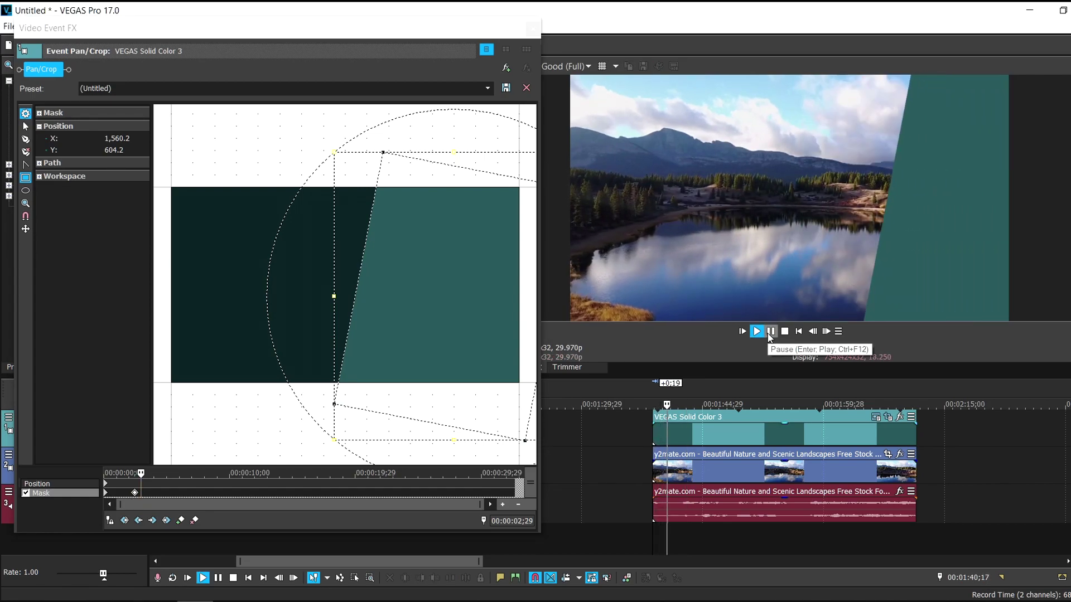
left_click(769, 332)
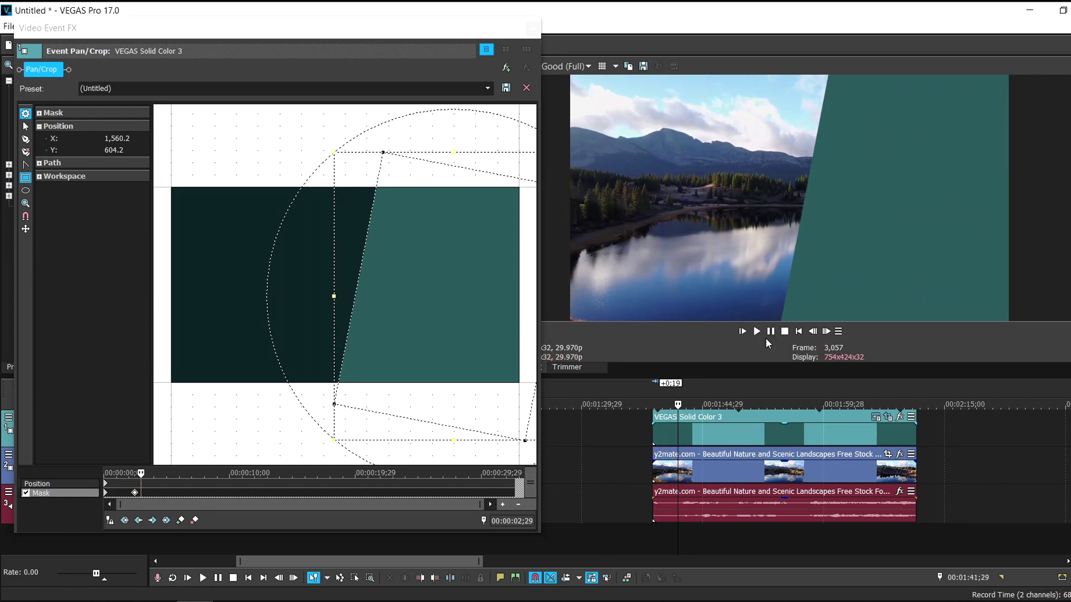
Shorten the teal solid event and trim the landscape video and audio to end at the same point
left_click(770, 332)
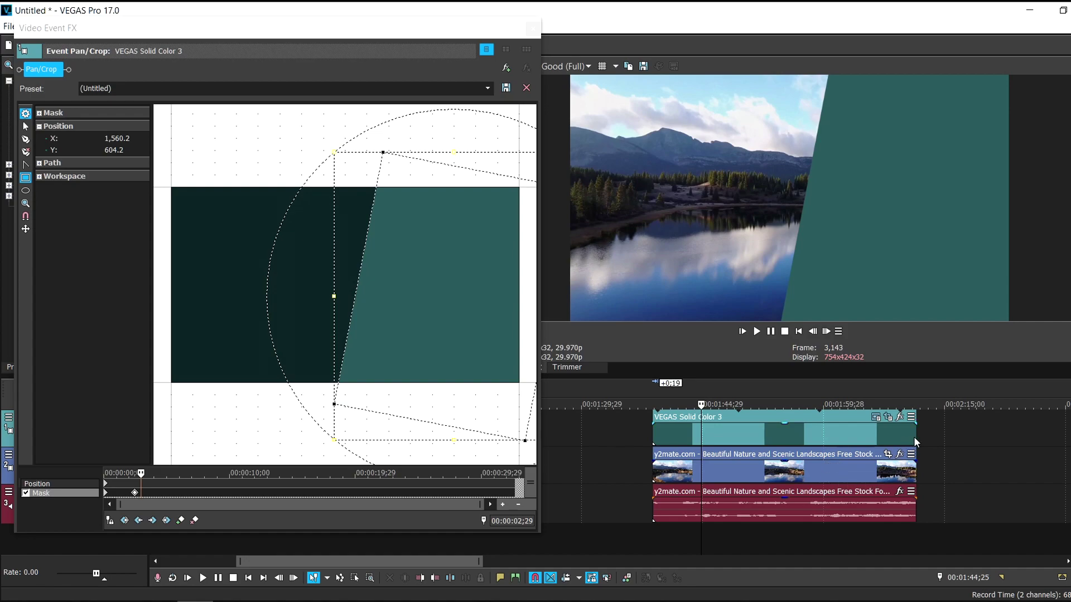
left_click_drag(915, 436, 820, 437)
left_click_drag(916, 468, 824, 467)
scroll(825, 468, "up", 2)
scroll(418, 561, "left", 2)
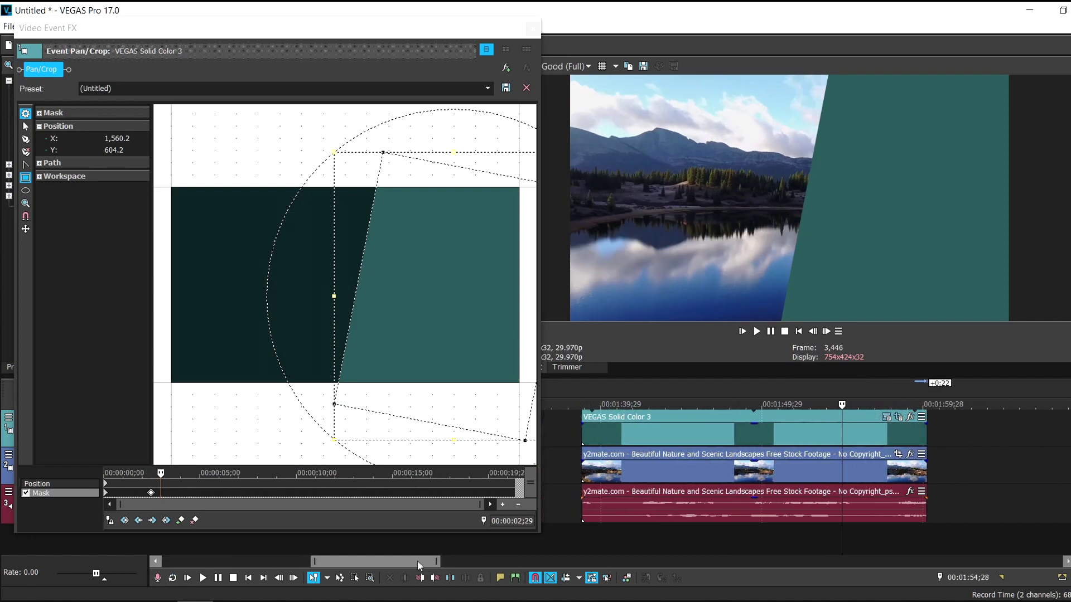
left_click(890, 531)
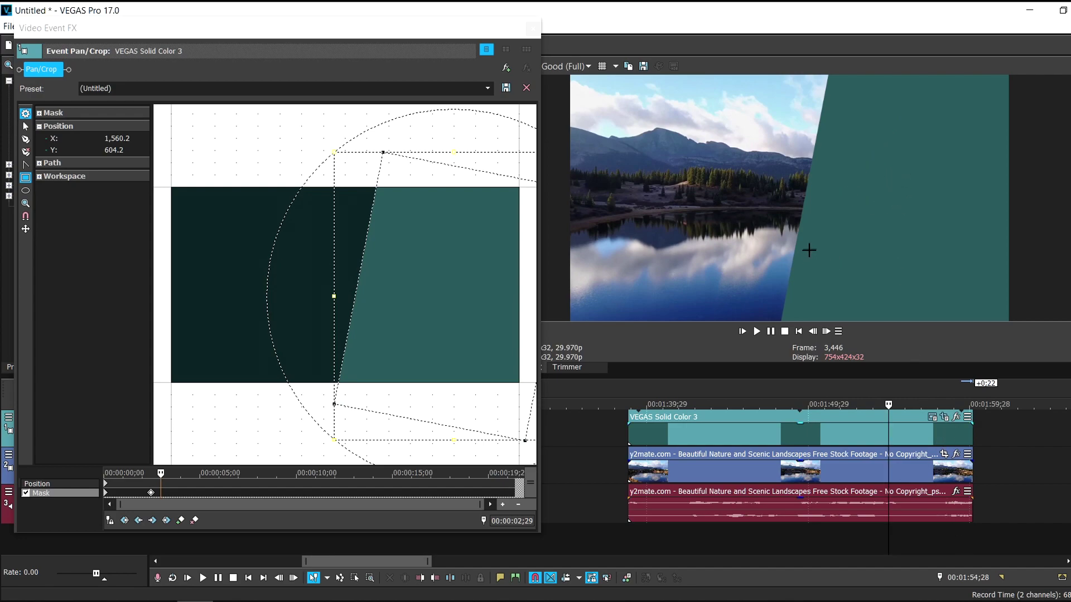
left_click(473, 484)
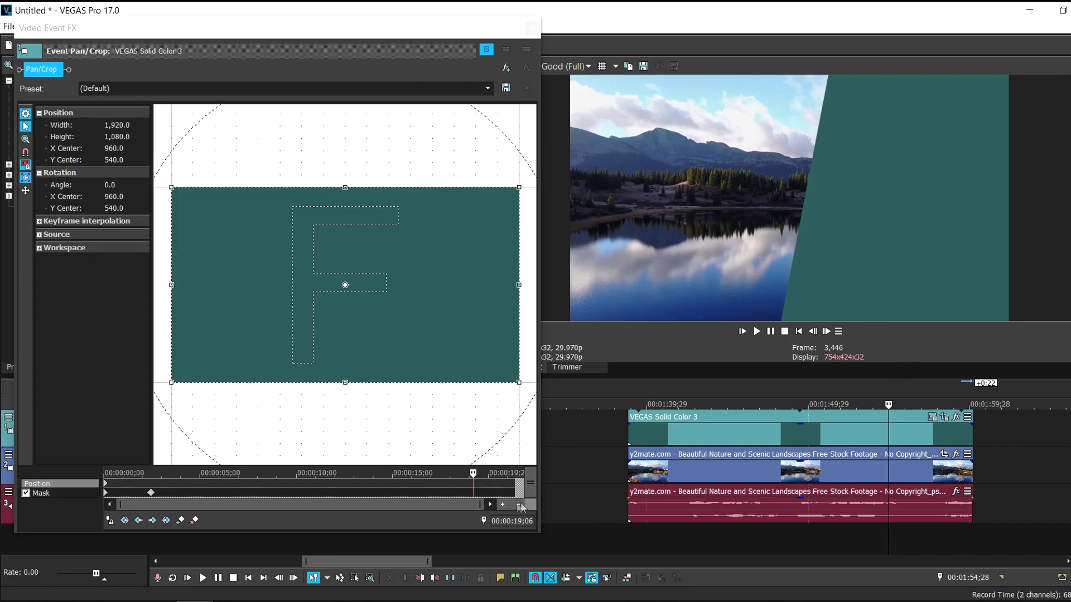
Copy the slanted mask keyframe at 00:00:02;13 onto the keyframe at 00:00:19;06
left_click(472, 491)
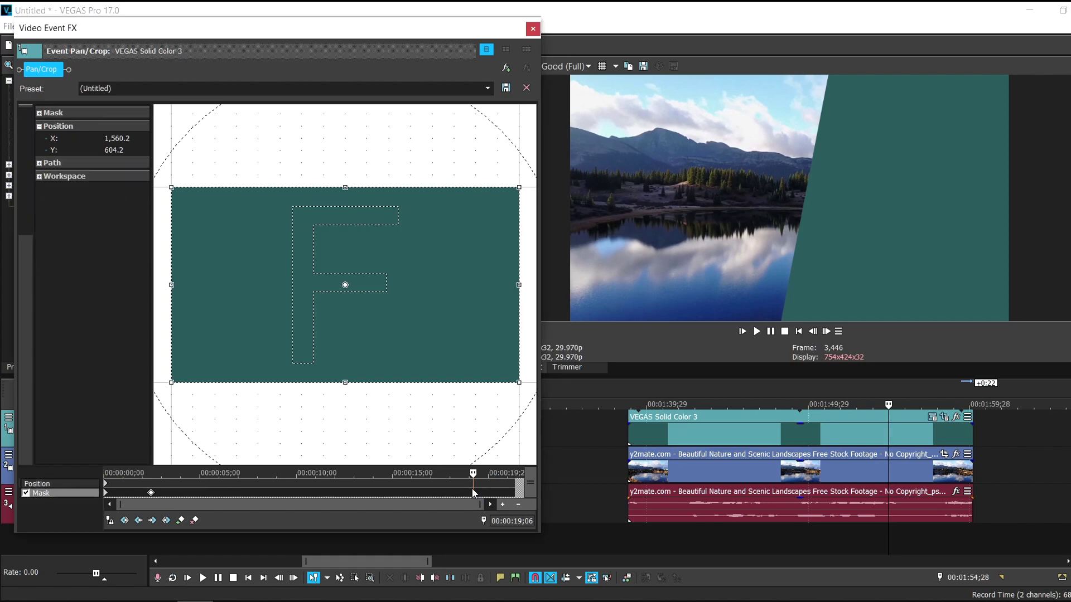
left_click(513, 493)
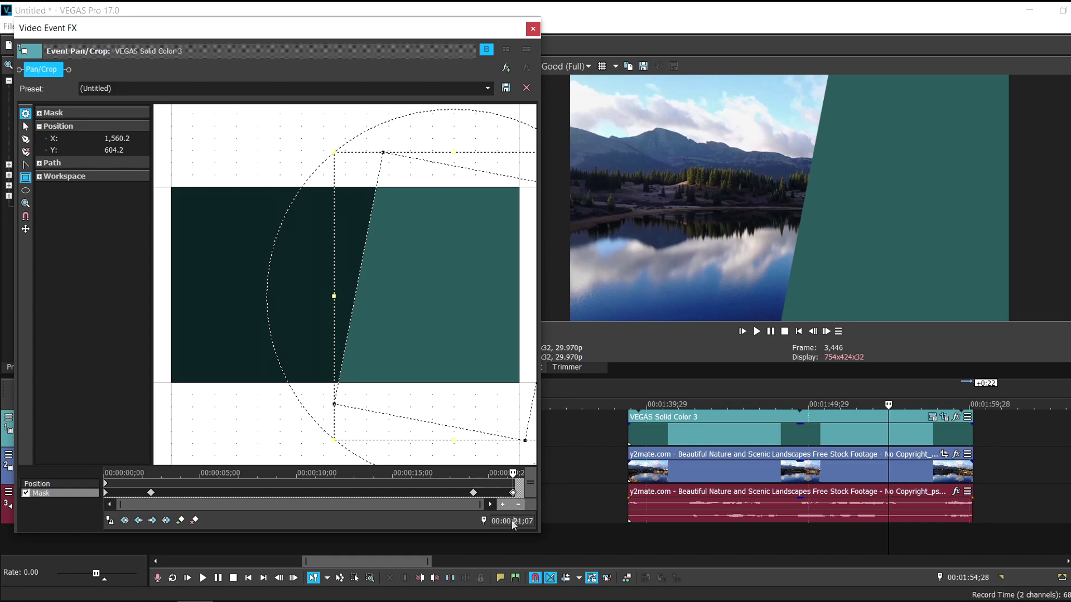
left_click(150, 493)
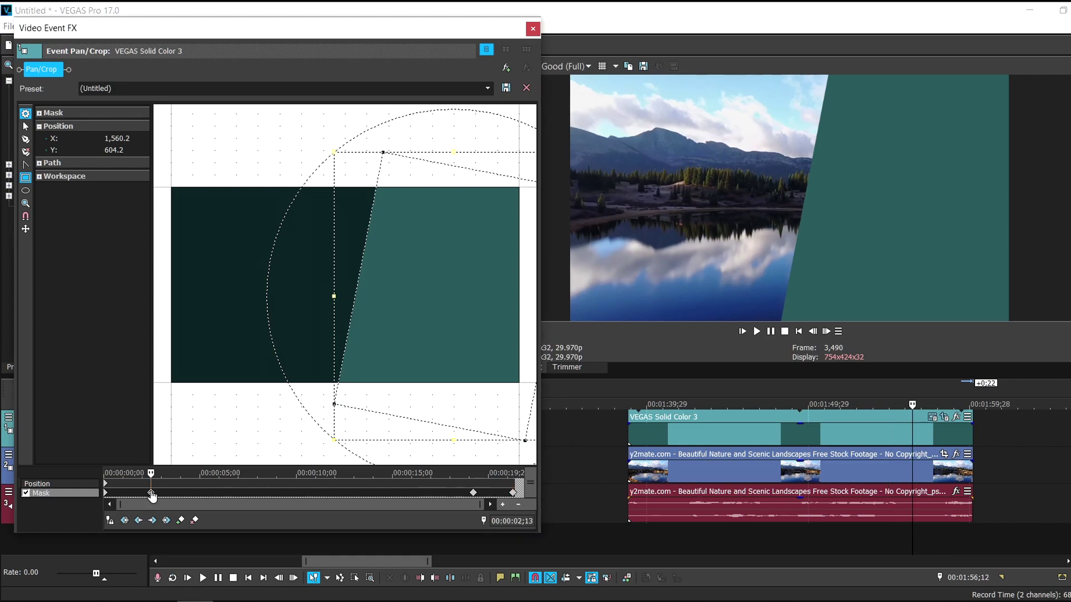
right_click(151, 493)
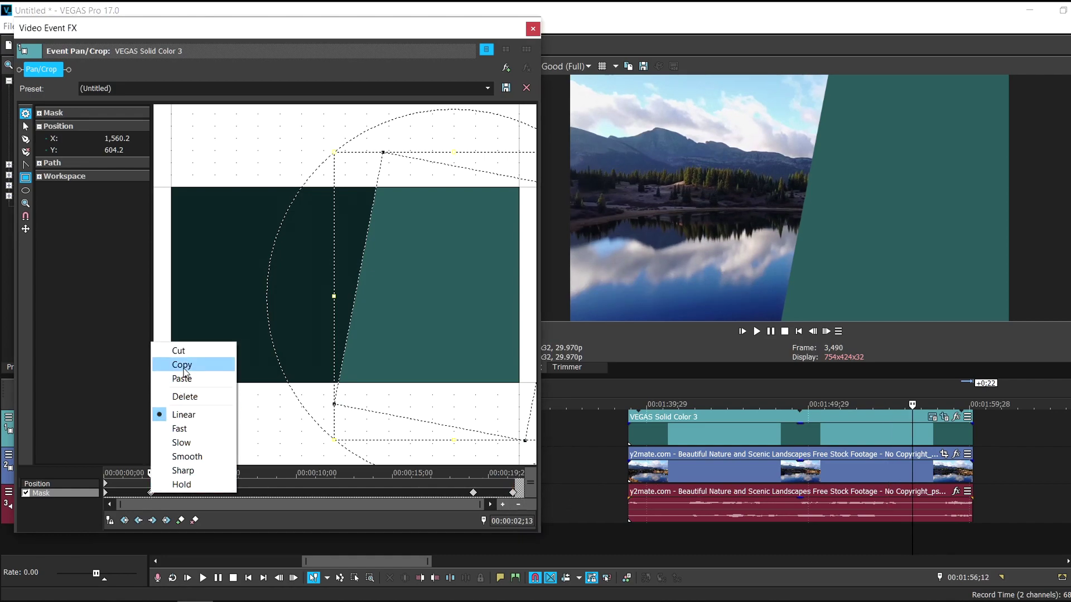
left_click(182, 365)
left_click(474, 493)
right_click(473, 493)
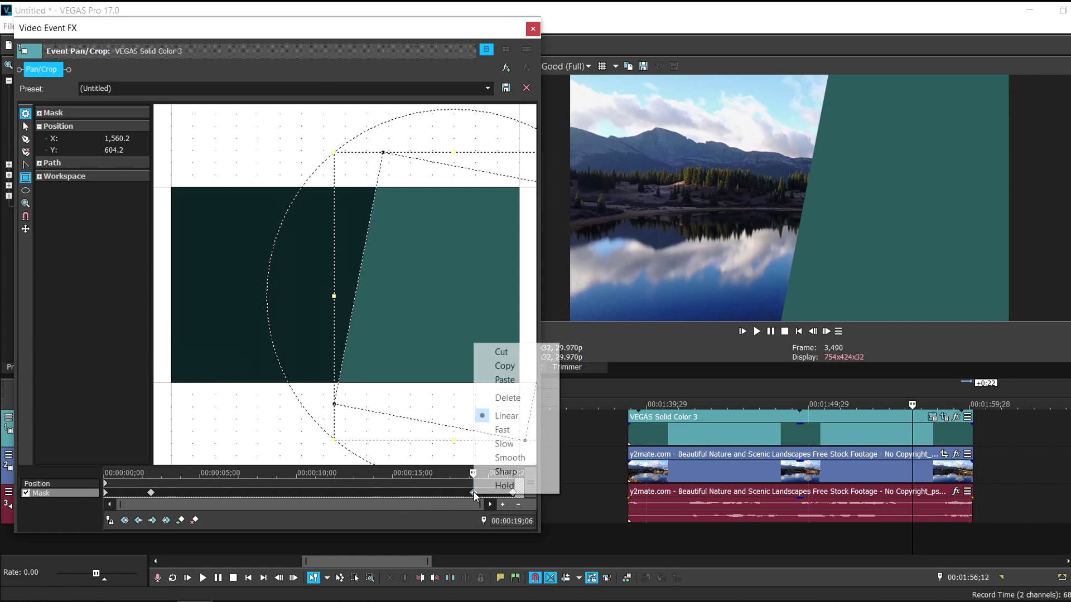
left_click(487, 380)
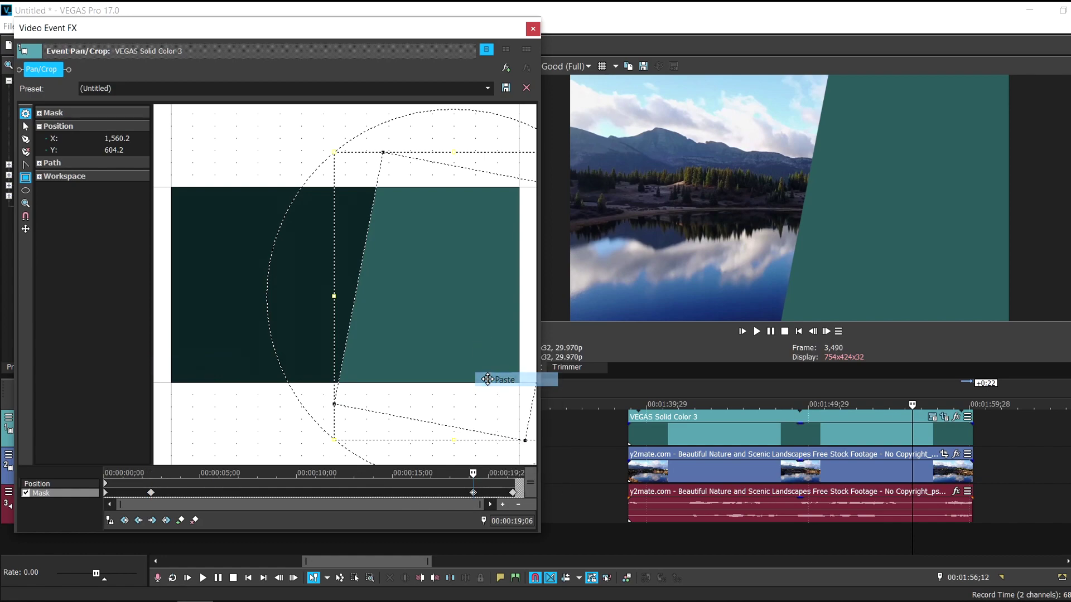
Copy the first mask keyframe's starting shape onto the last keyframe and close the window
left_click(106, 494)
right_click(106, 493)
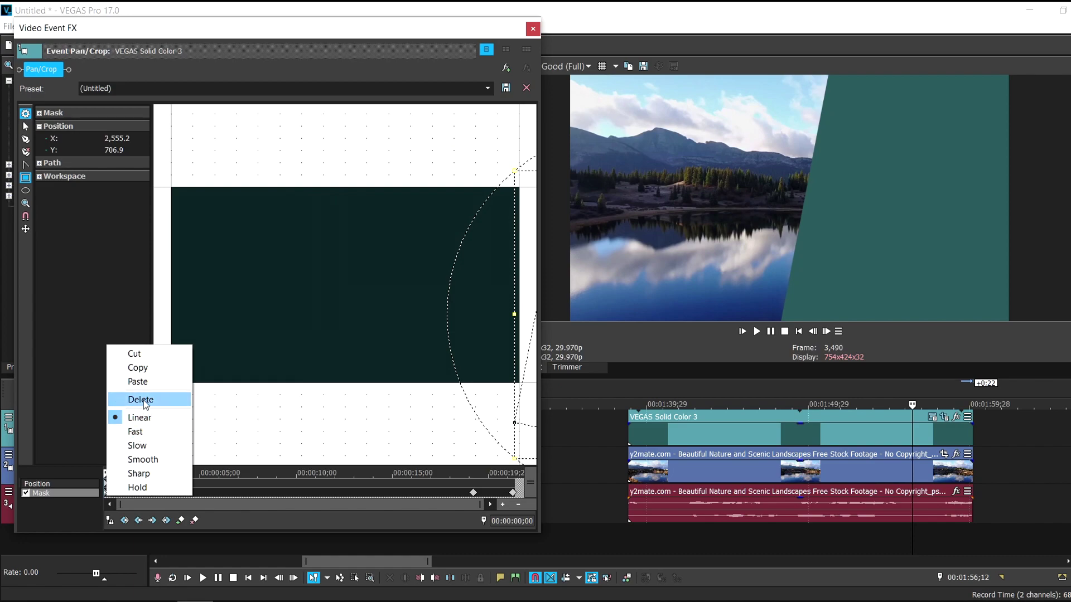
left_click(138, 369)
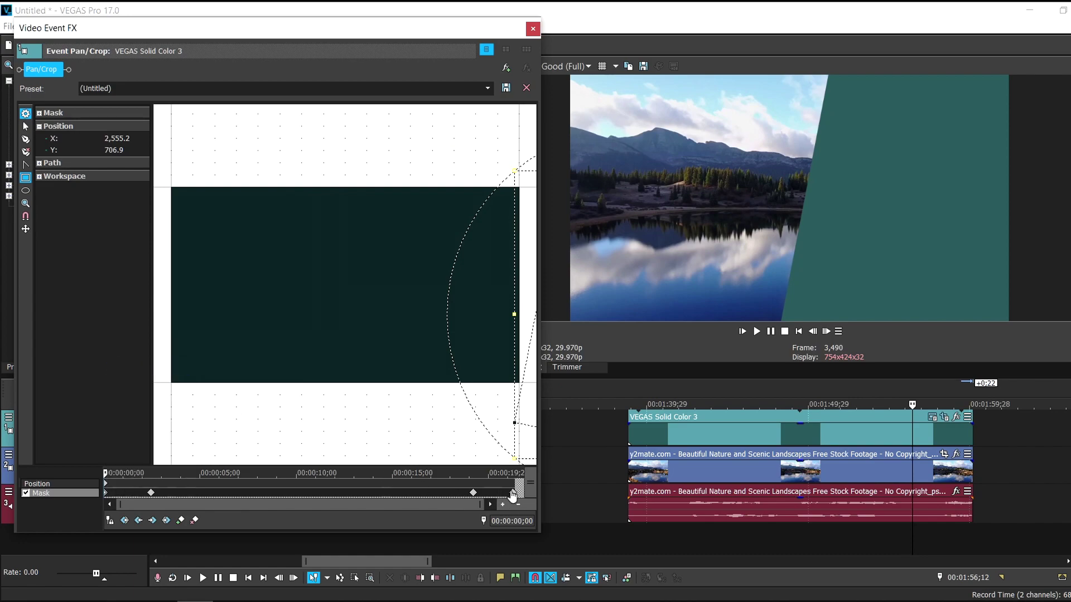
left_click(513, 493)
right_click(513, 493)
left_click(541, 375)
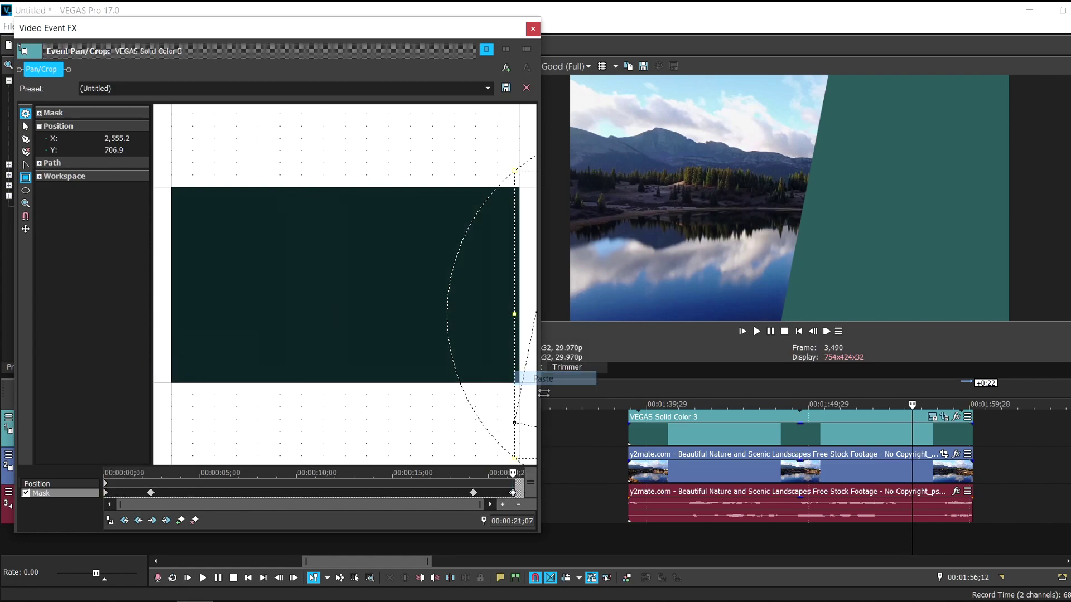
left_click(475, 494)
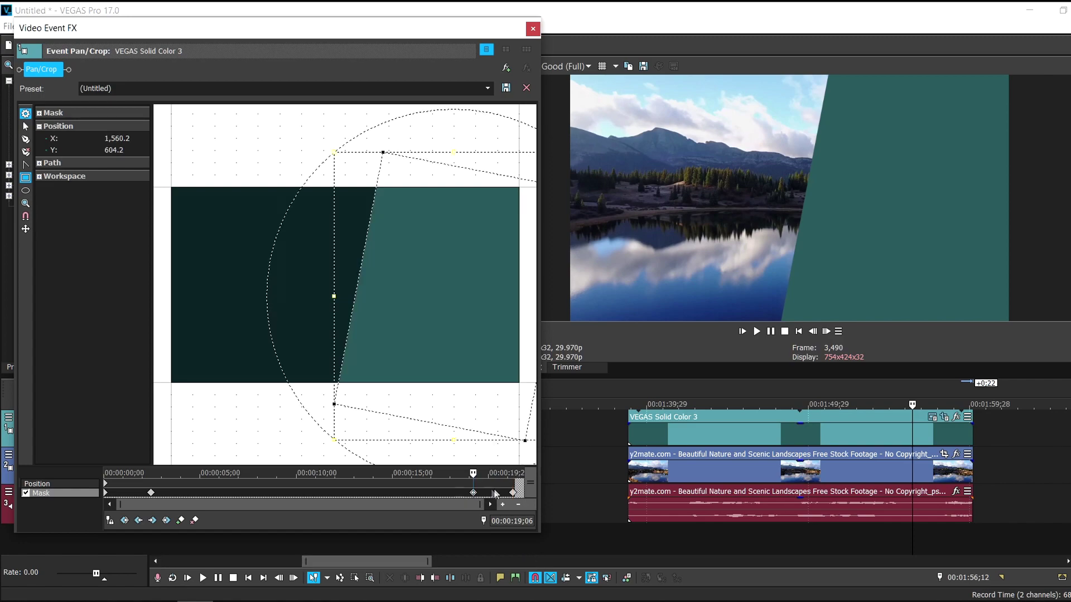
left_click(533, 29)
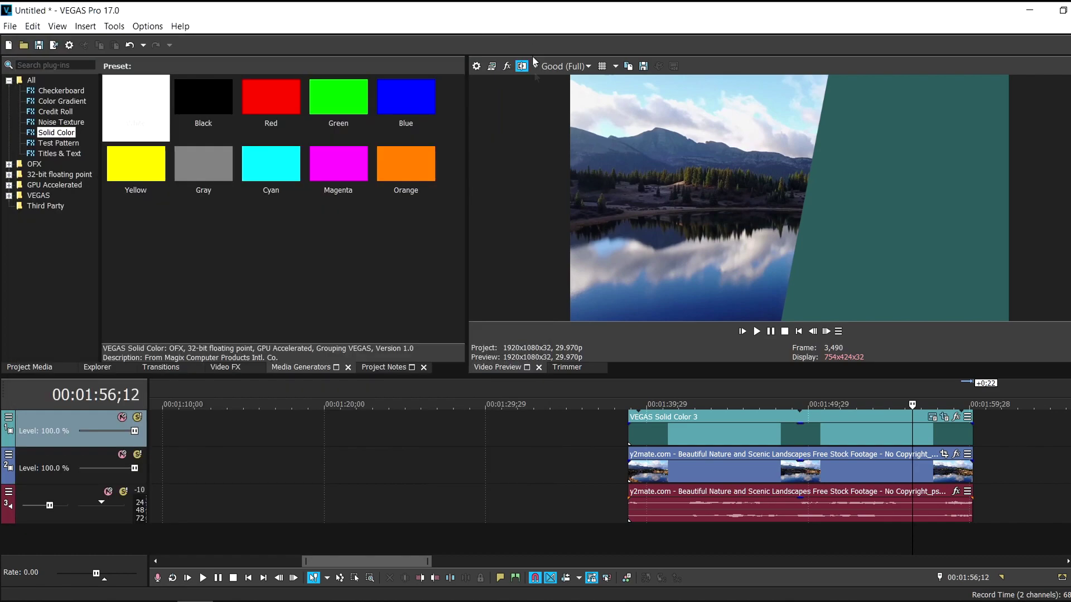
Play the teal band animation over the lake footage, then stop playback
left_click(756, 333)
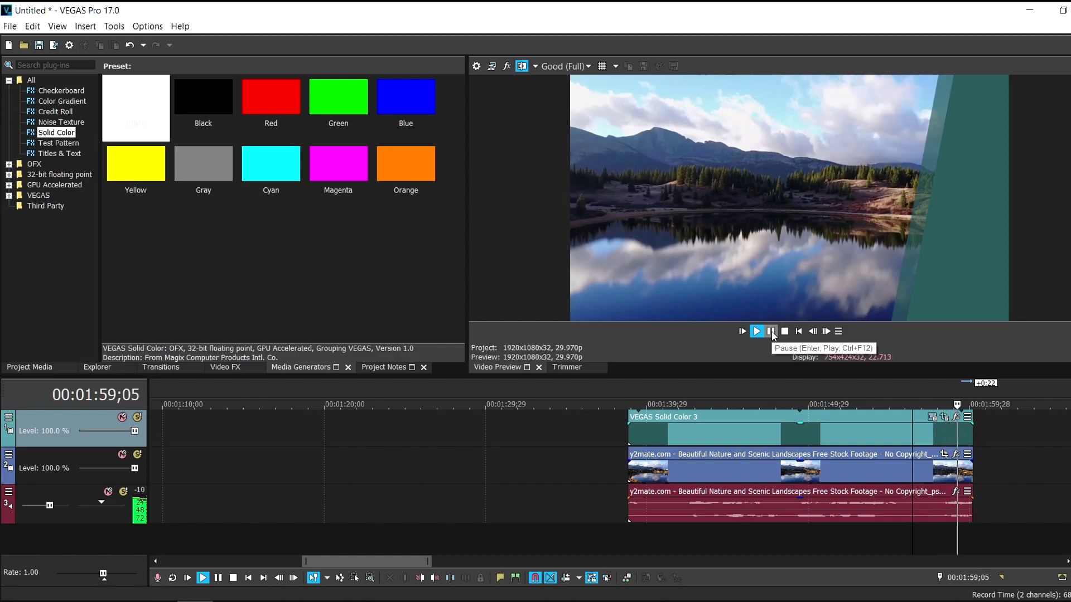
left_click(980, 453)
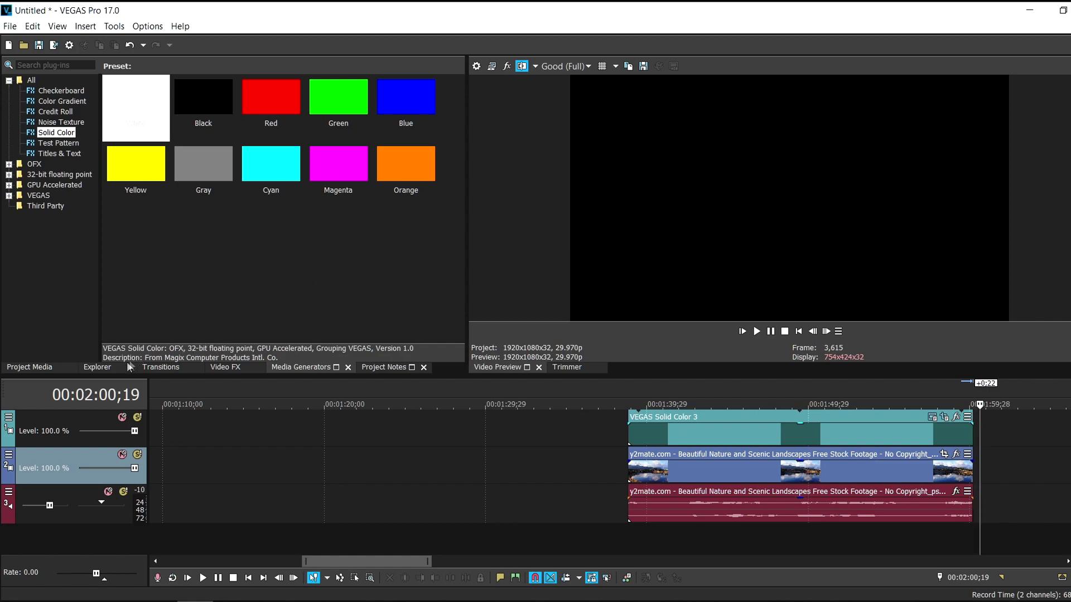
Add a Default Titles & Text event on a new track above the tile, with size 22
left_click(61, 154)
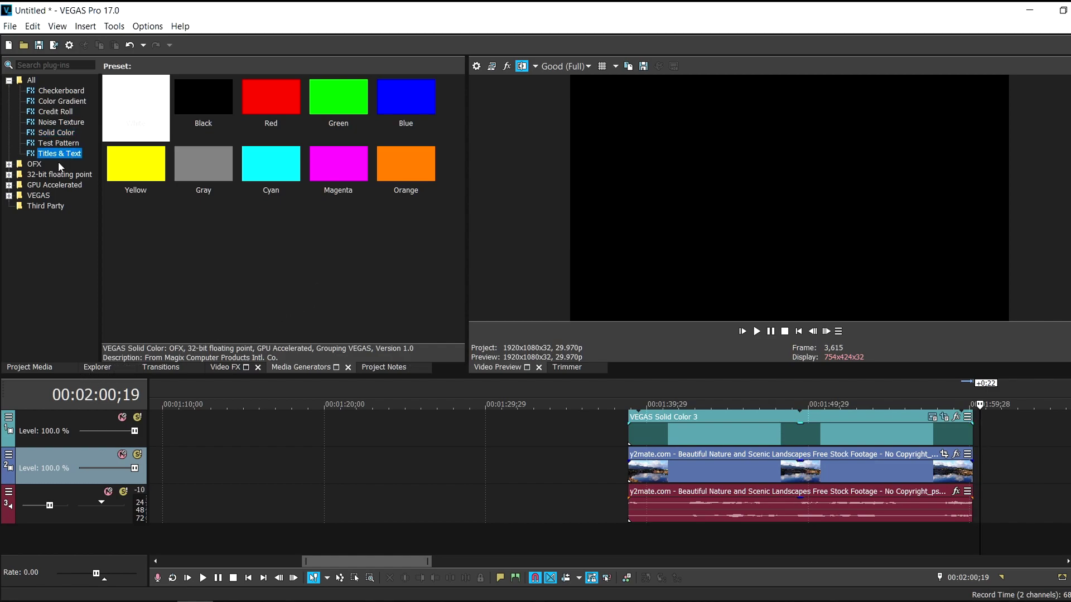
left_click(146, 106)
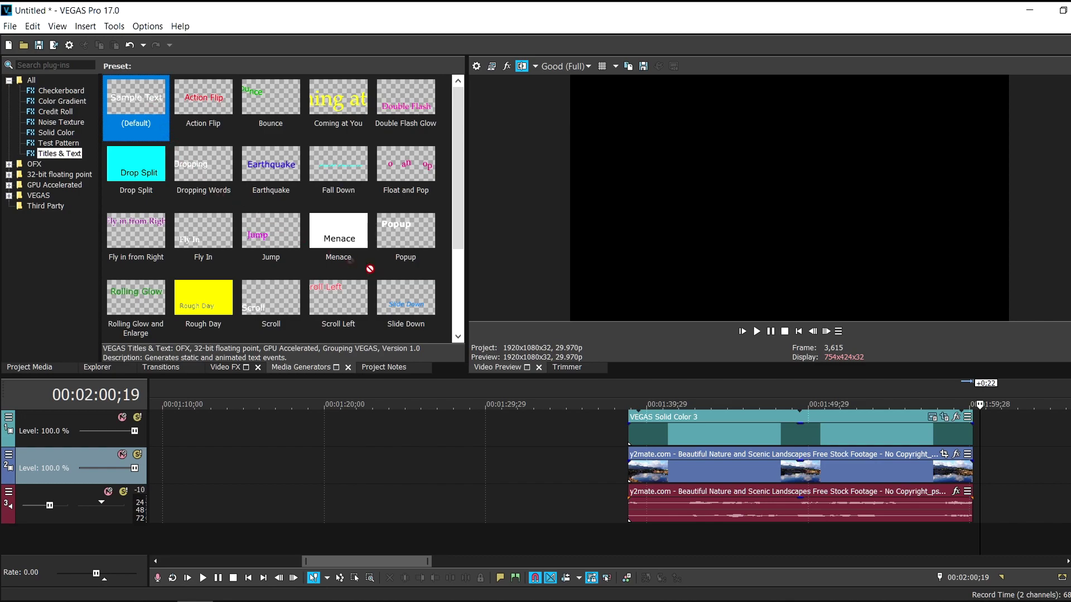
left_click_drag(370, 269, 759, 418)
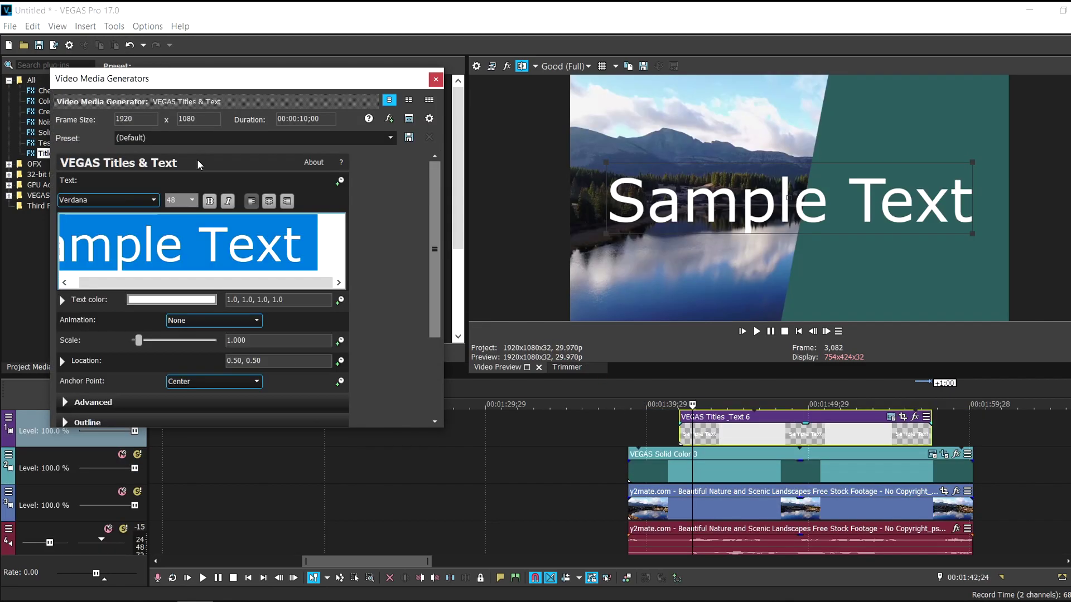
left_click(190, 200)
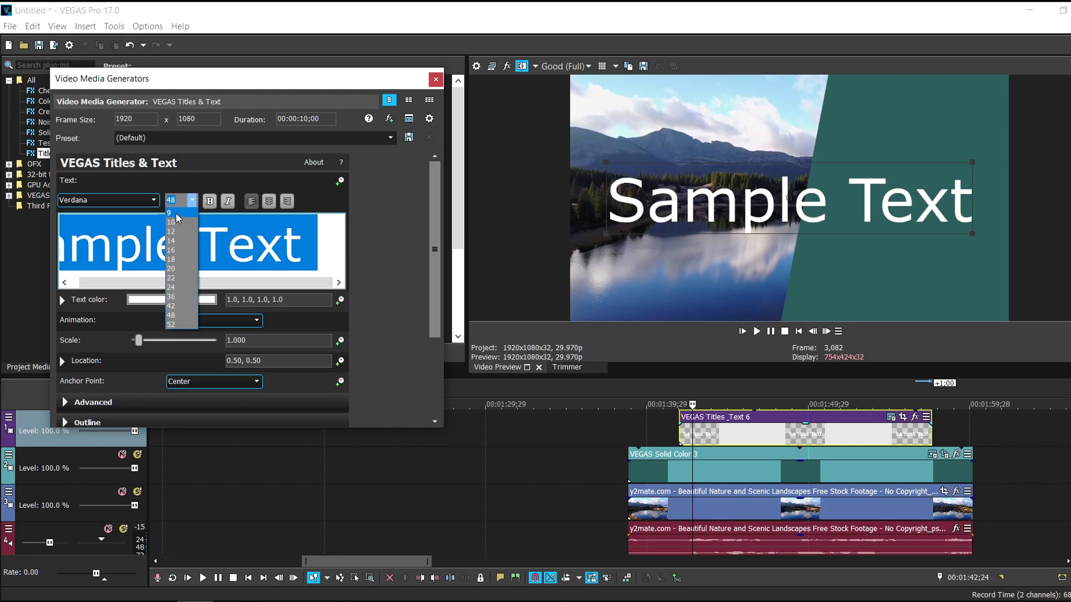
left_click(174, 278)
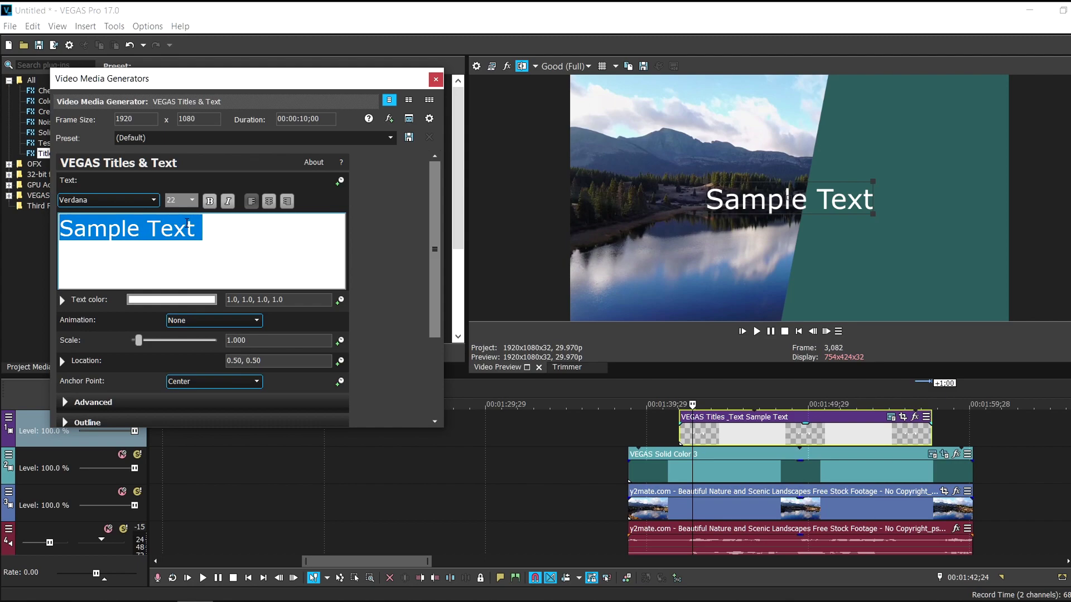
Type 'Cinematic Nature Video' and '1080 FULL HD' in Tw Cen MT, positioned on the teal tile
type("Cine")
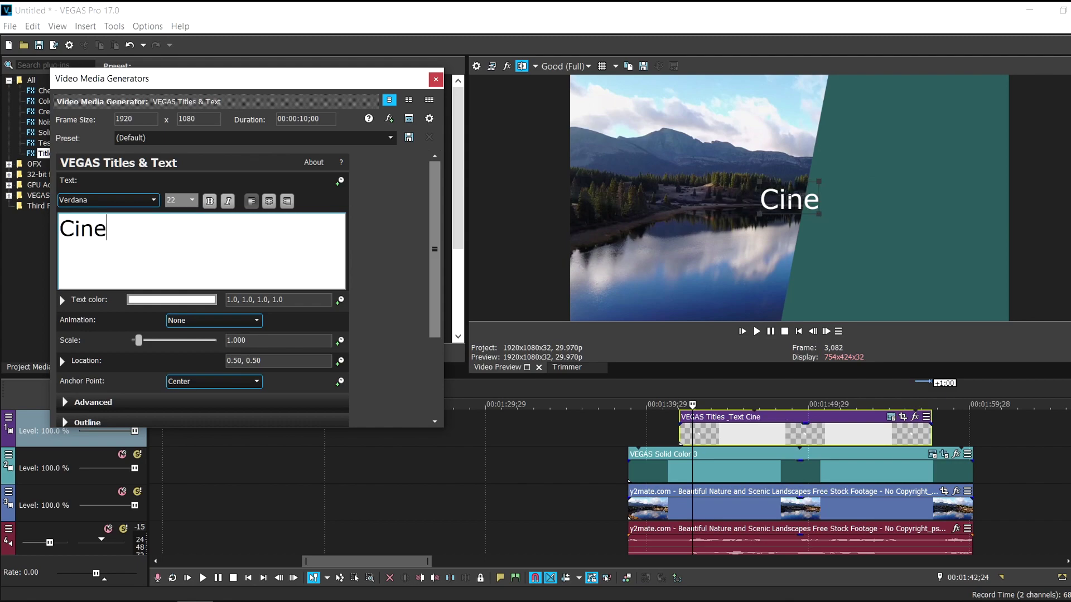
type("matic")
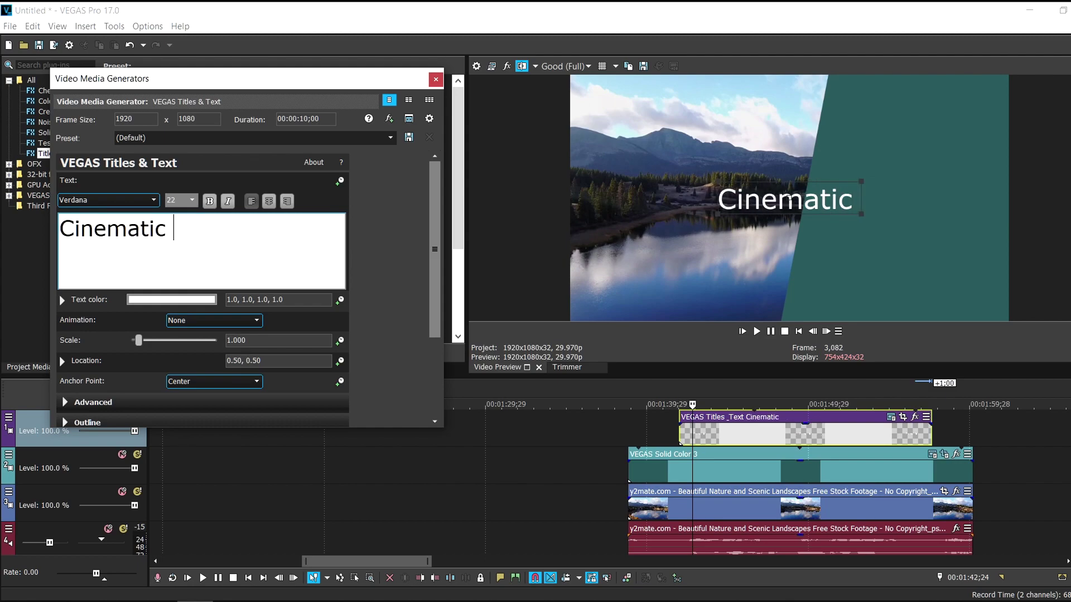
type(" Nature")
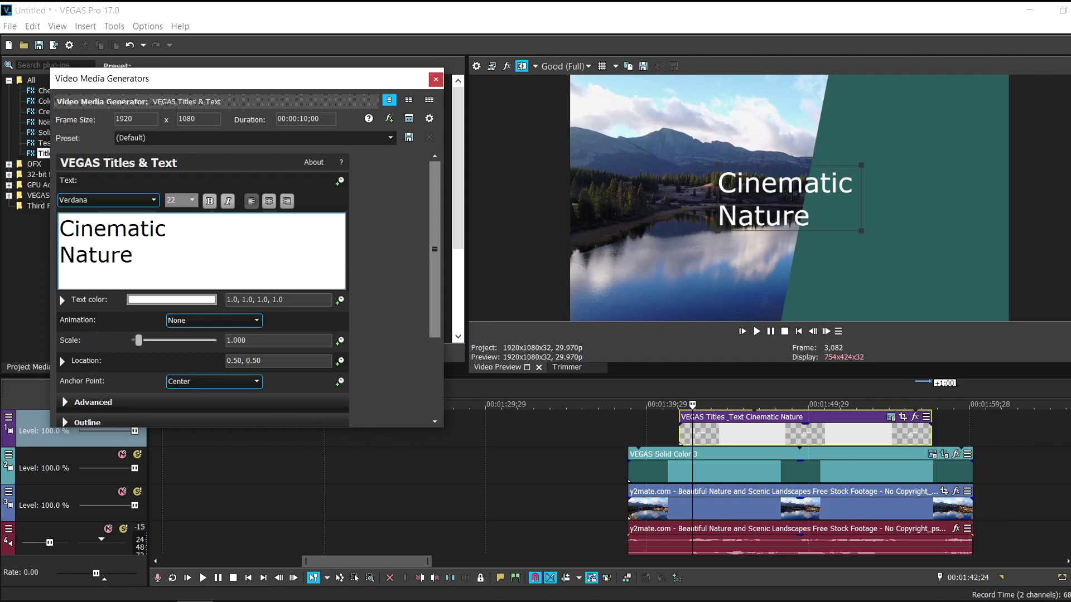
type(" Video")
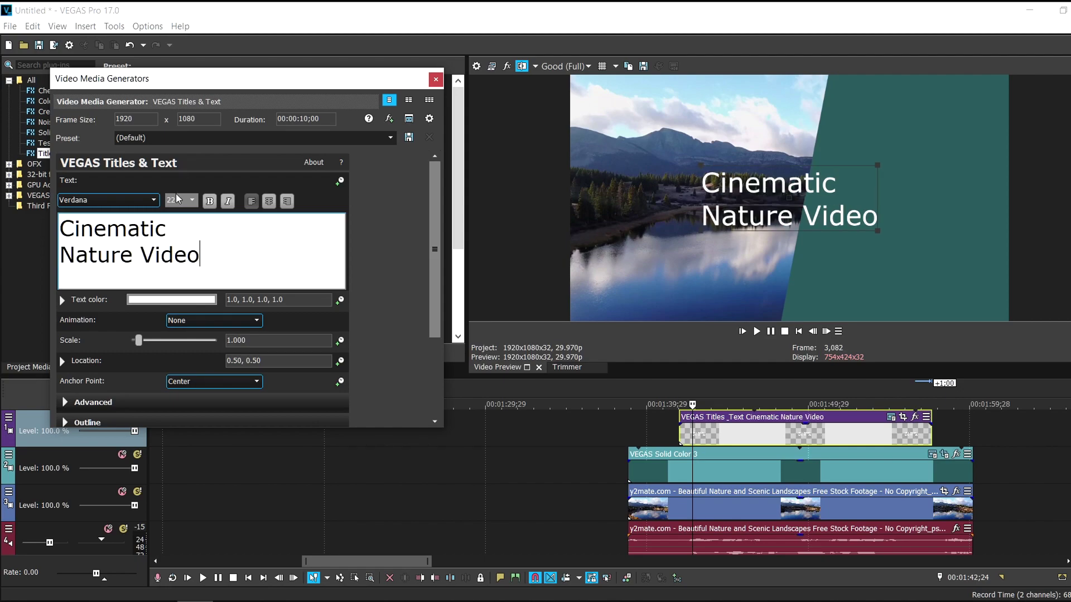
double_click(160, 270)
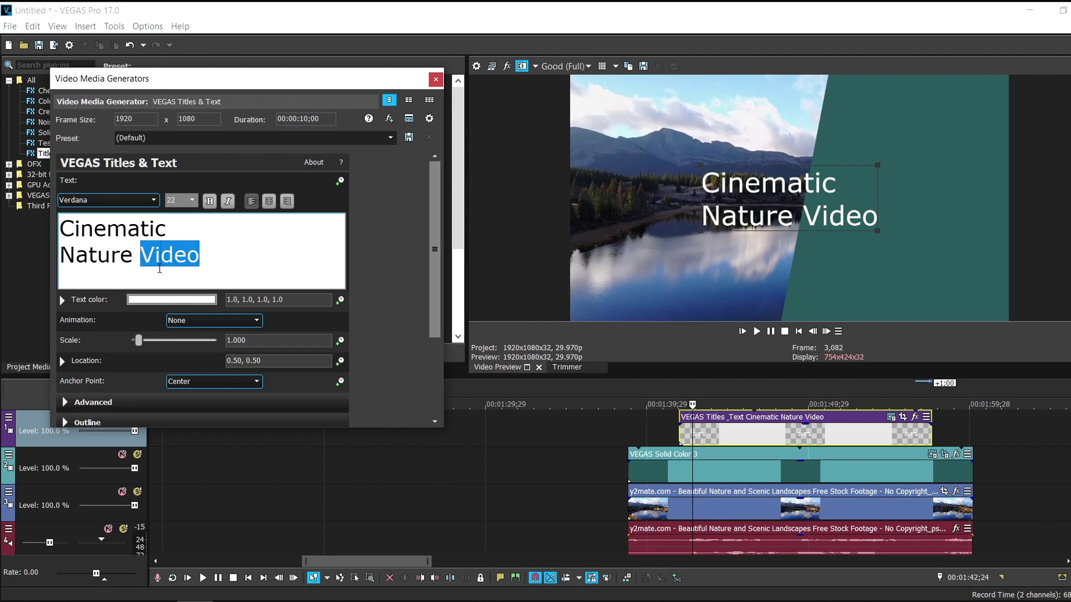
left_click(153, 200)
left_click(98, 316)
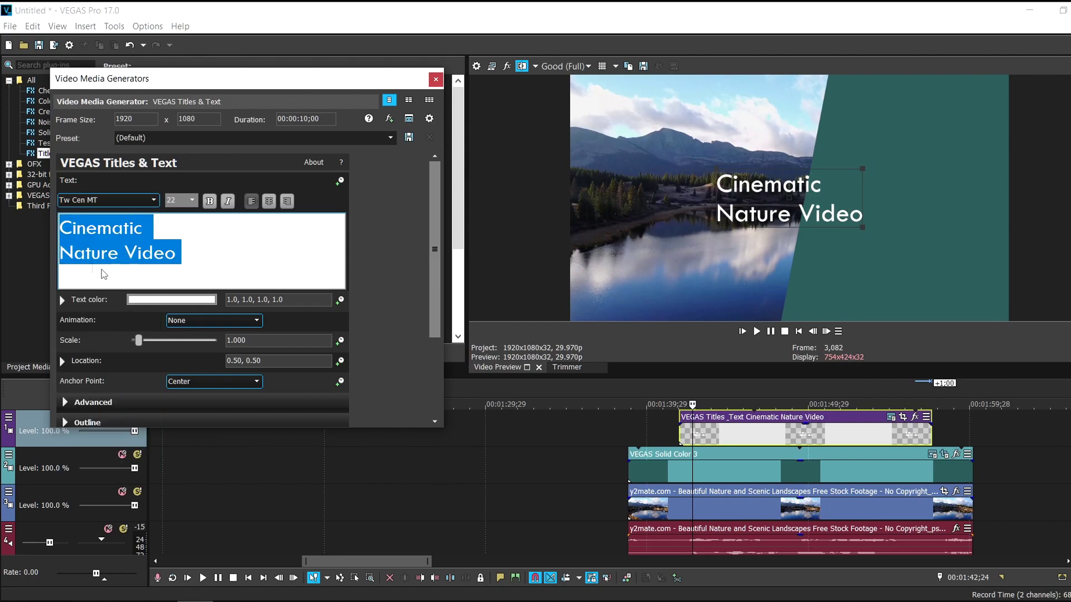
left_click_drag(803, 201, 905, 182)
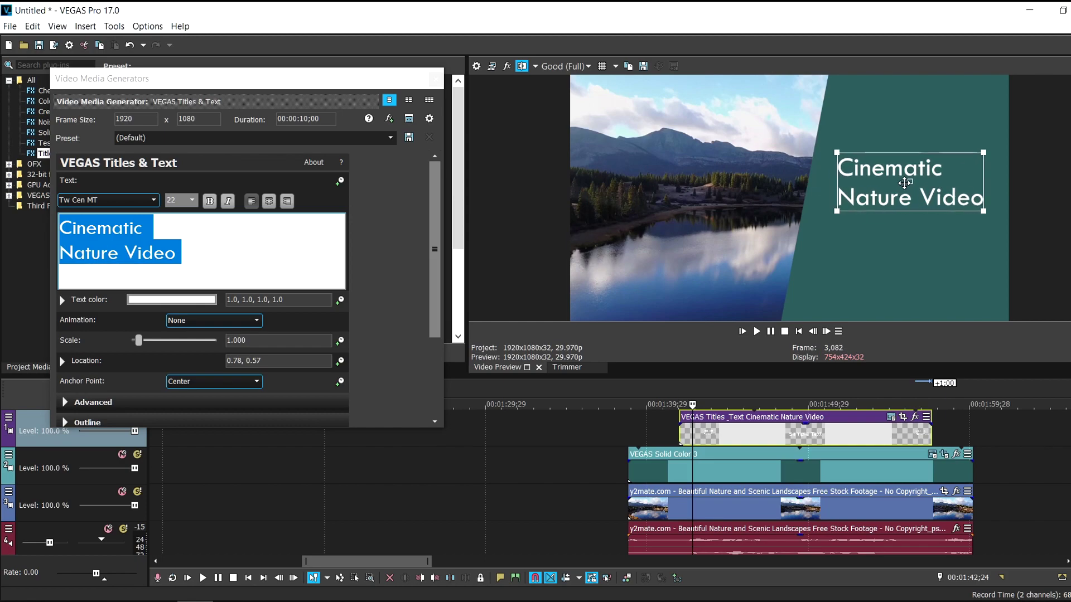
left_click(191, 257)
type("10")
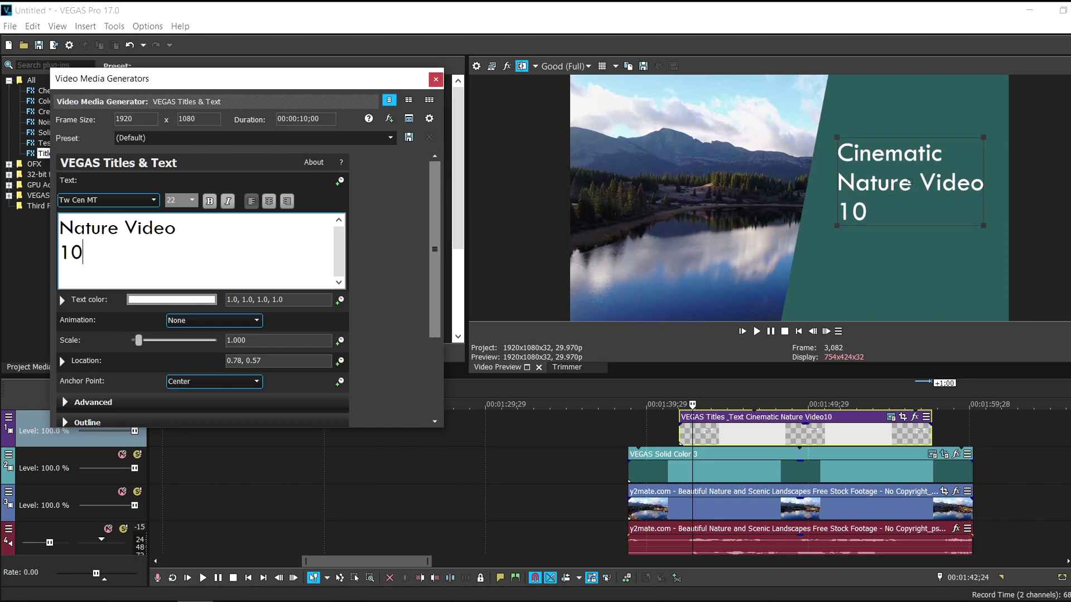
type("80 FULL ")
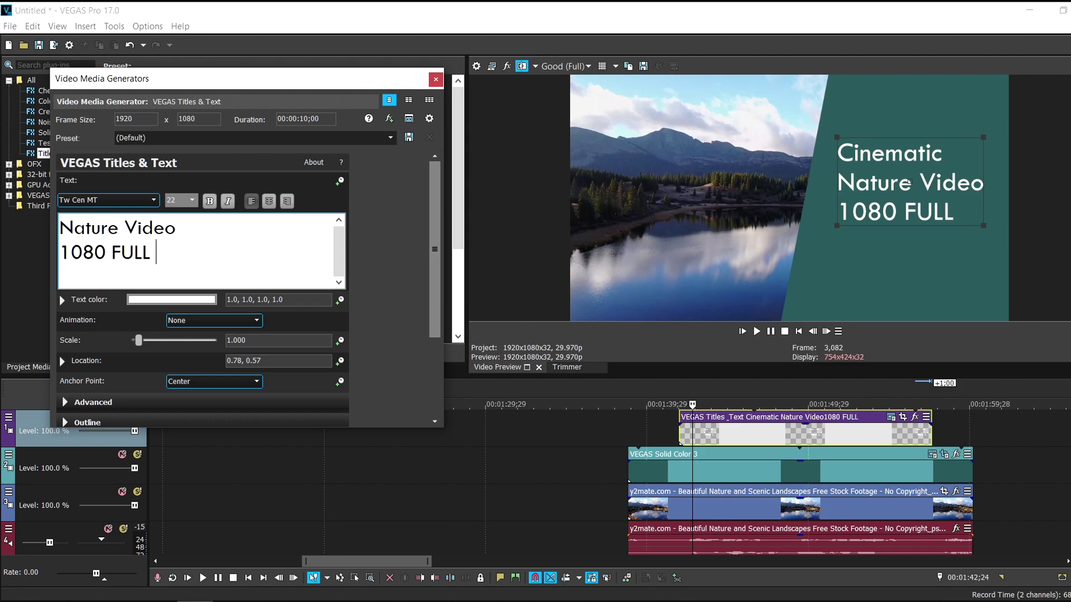
type("HD")
mouse_move(908, 183)
left_mouse_down()
mouse_move(878, 212)
mouse_move(901, 187)
left_mouse_up()
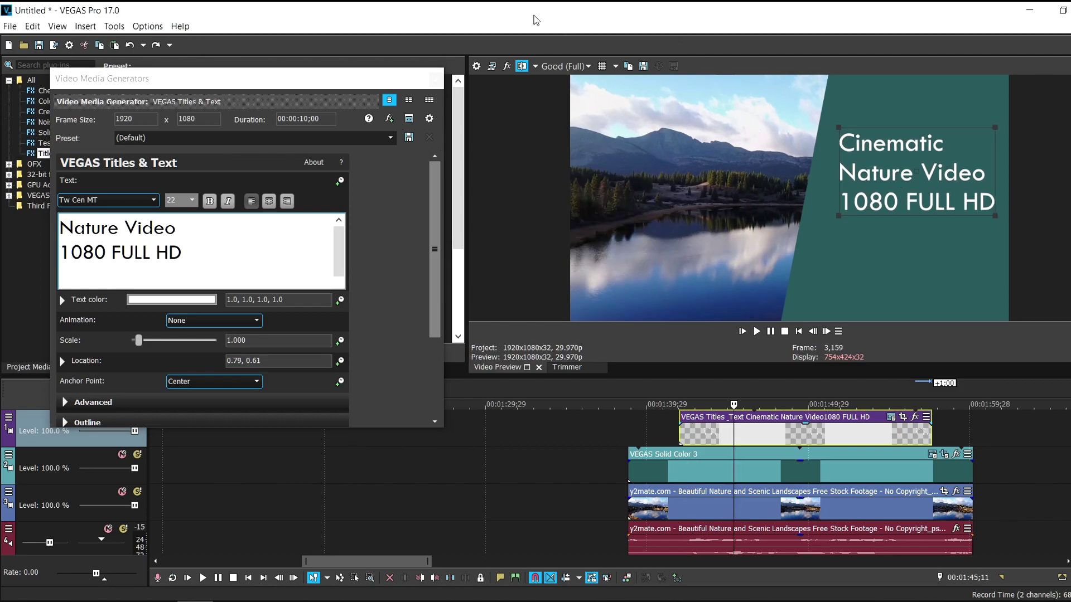
Paste an independent copy of the title onto a new top video track, aligned with the original
left_click(436, 79)
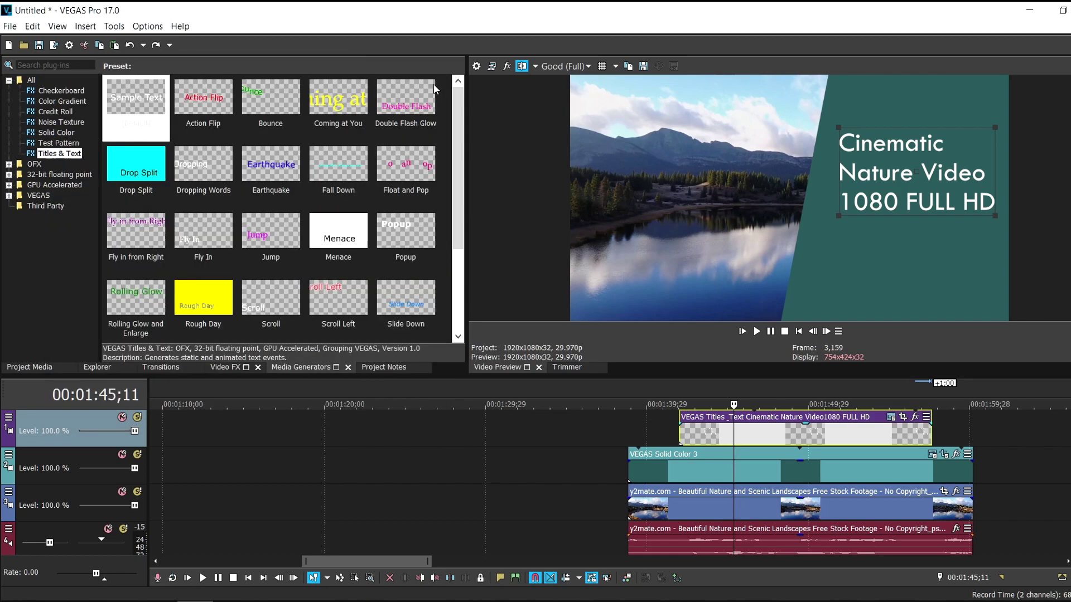
right_click(714, 430)
left_click(737, 252)
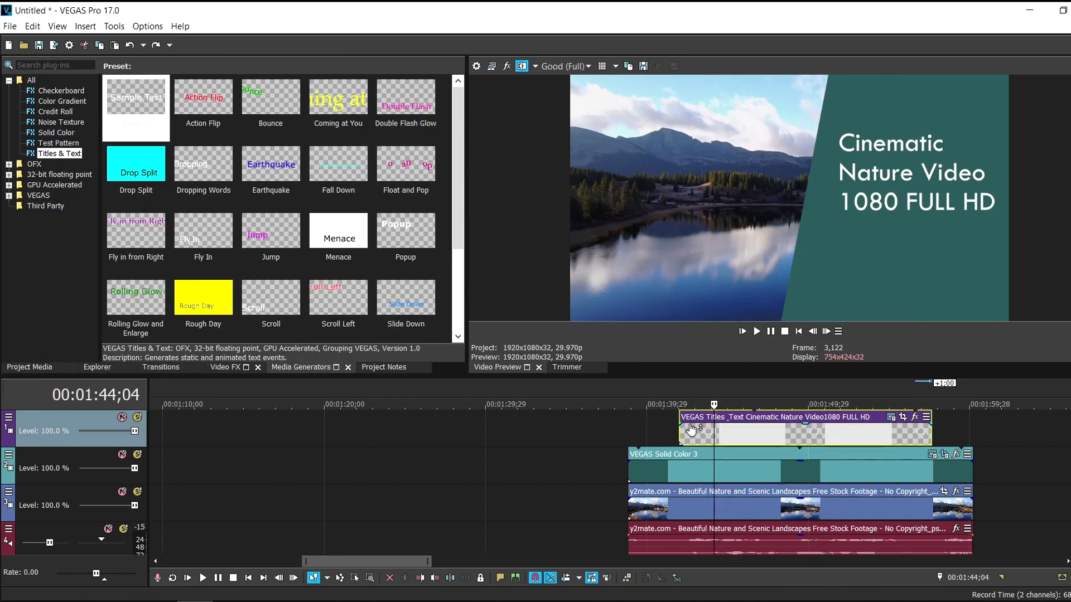
right_click(655, 427)
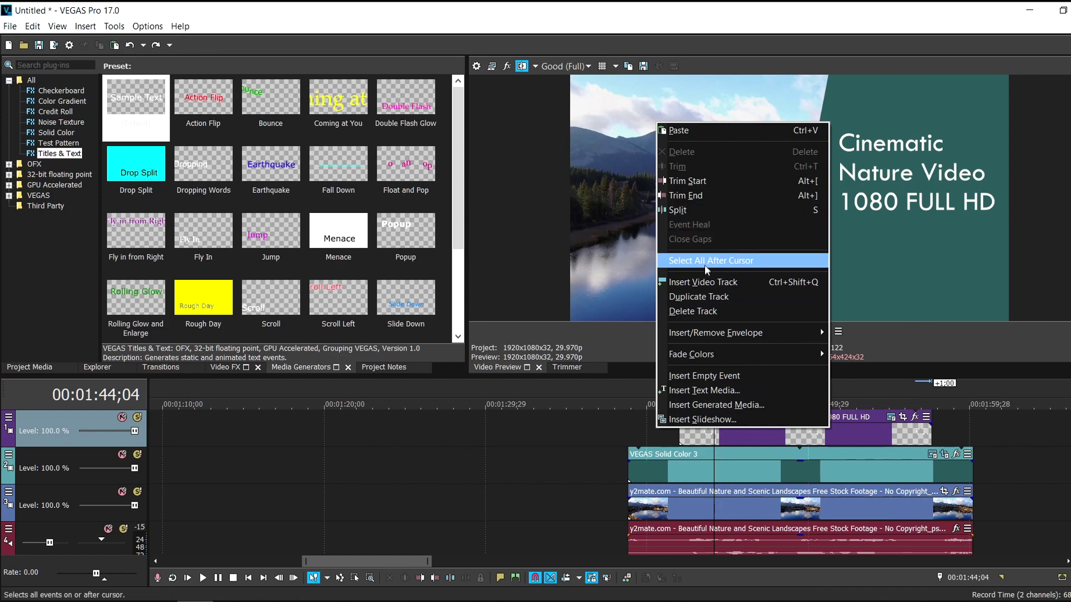
left_click(704, 282)
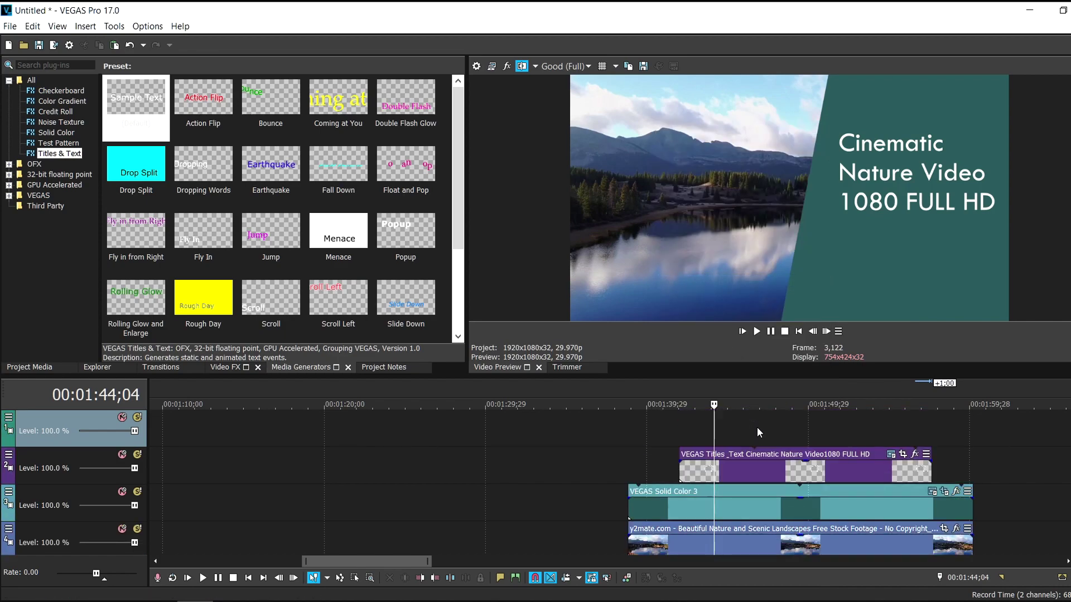
key("ctrl+v")
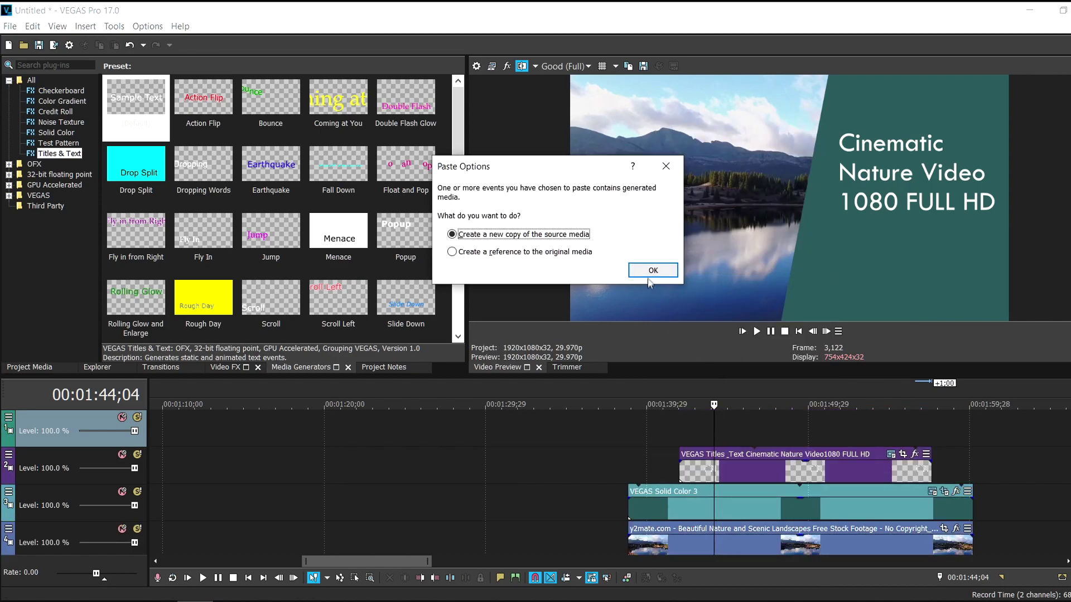
key("Return")
left_click_drag(765, 444, 730, 445)
Replace the copy's text with the author's name at size 13, placed at the tile's bottom right
left_click(891, 417)
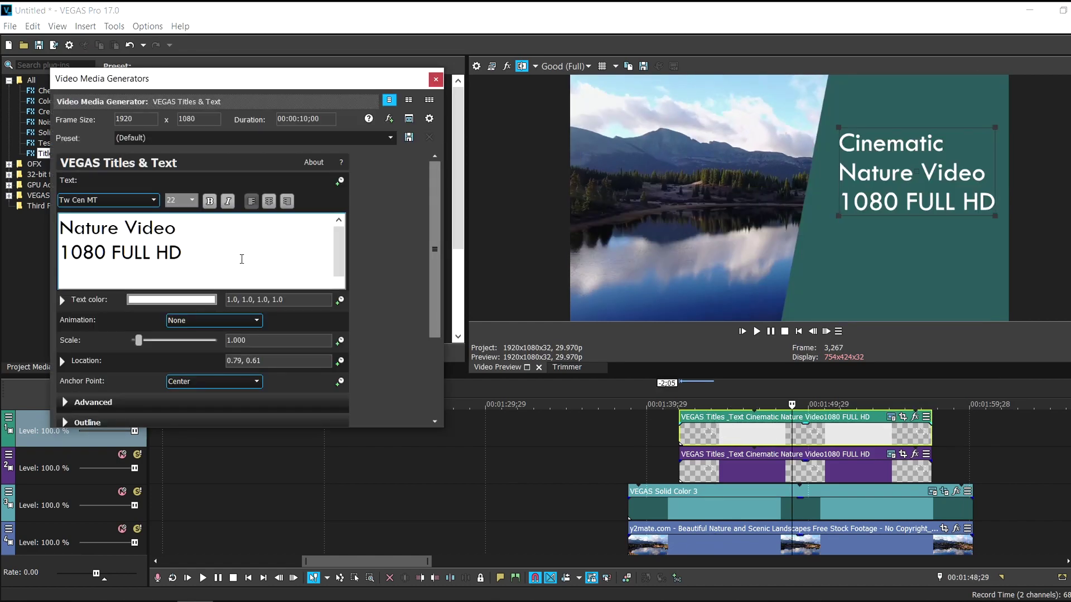
left_click_drag(239, 258, 29, 196)
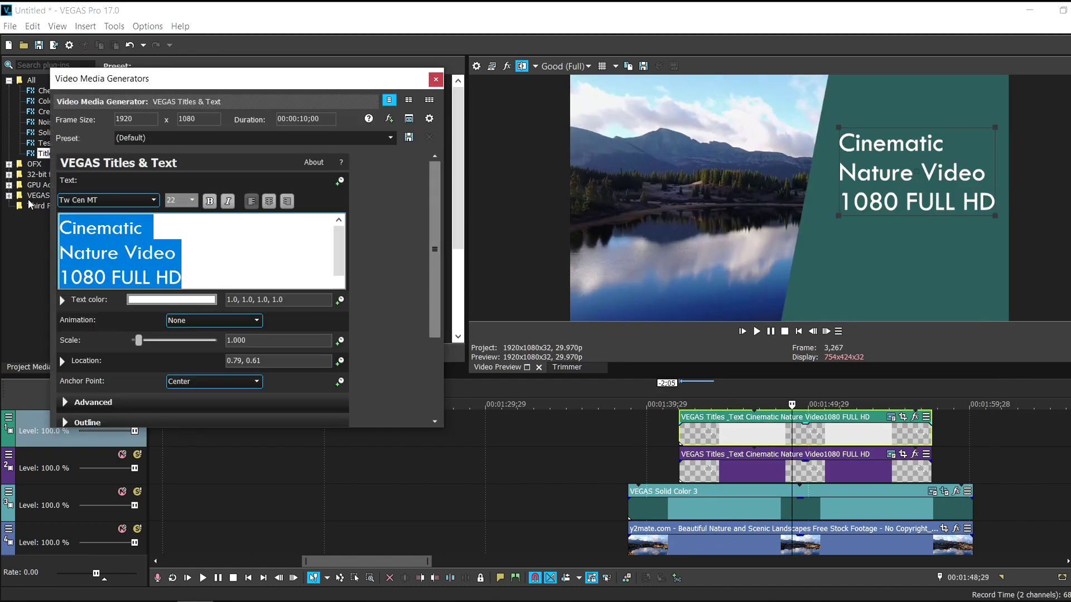
type("- R")
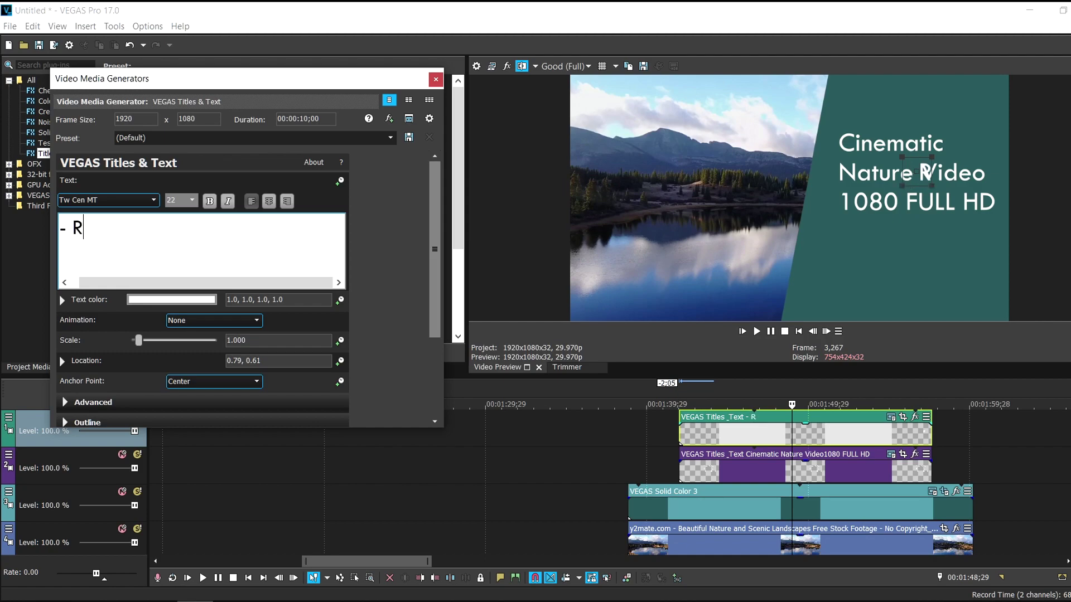
type("ABINDRA THAPA")
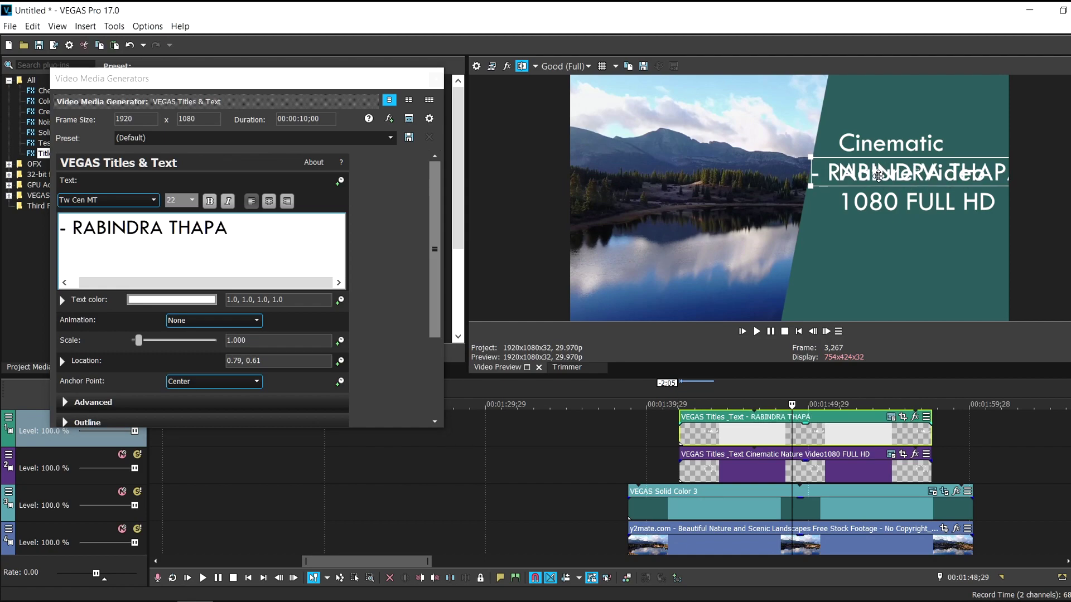
left_click_drag(887, 205, 903, 312)
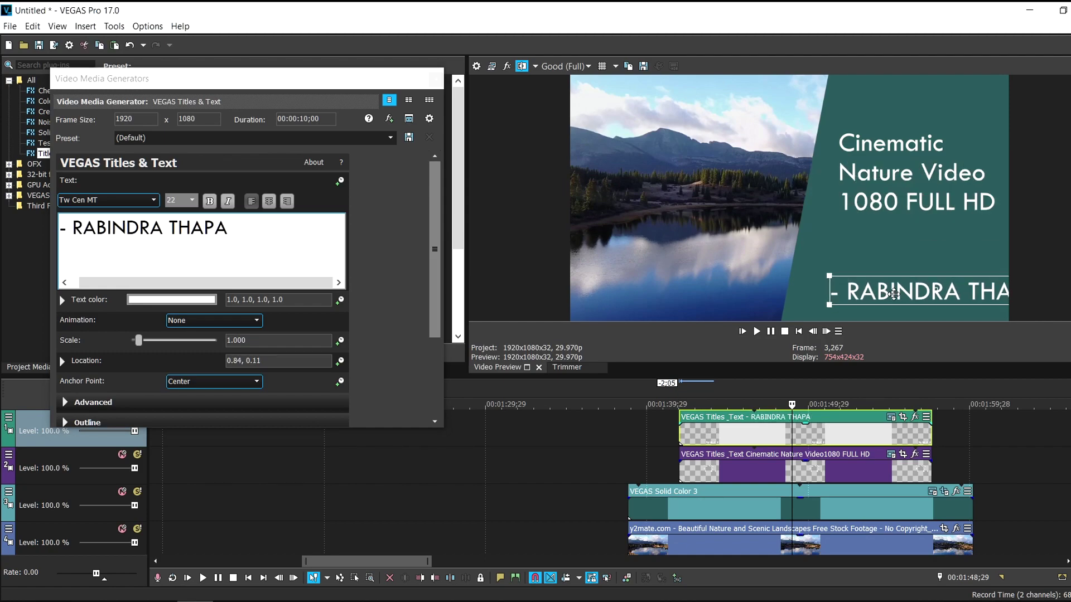
left_click(179, 201)
type("13")
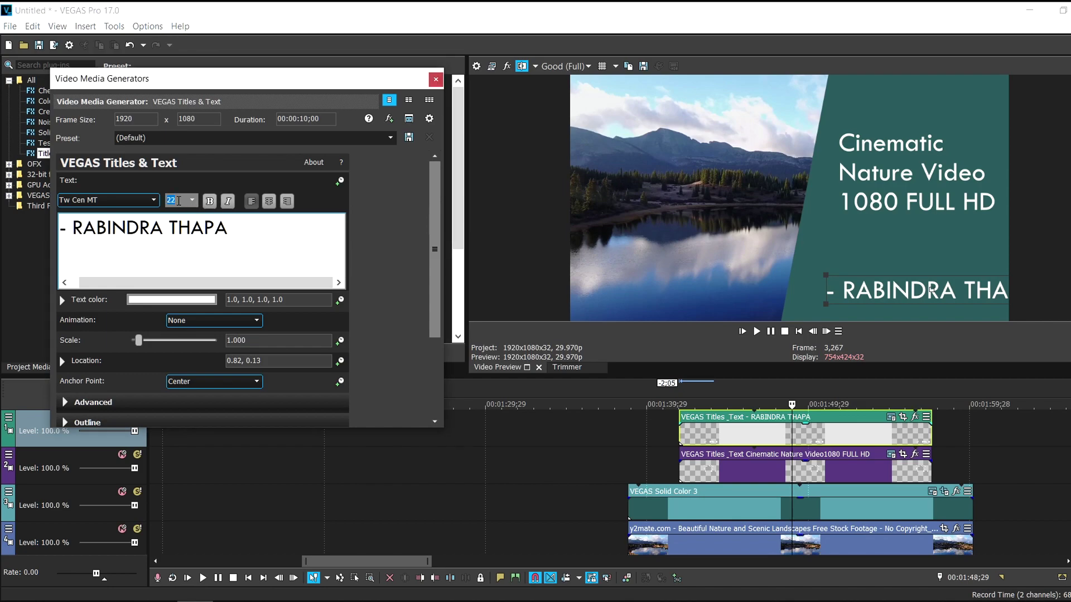
key("Return")
left_click(907, 187)
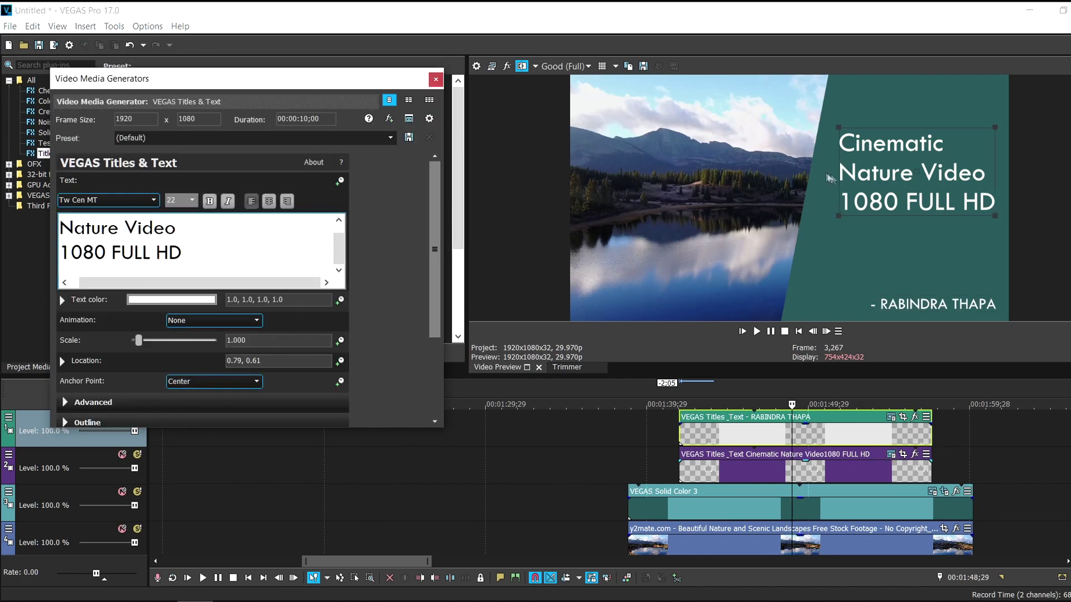
left_click(927, 301)
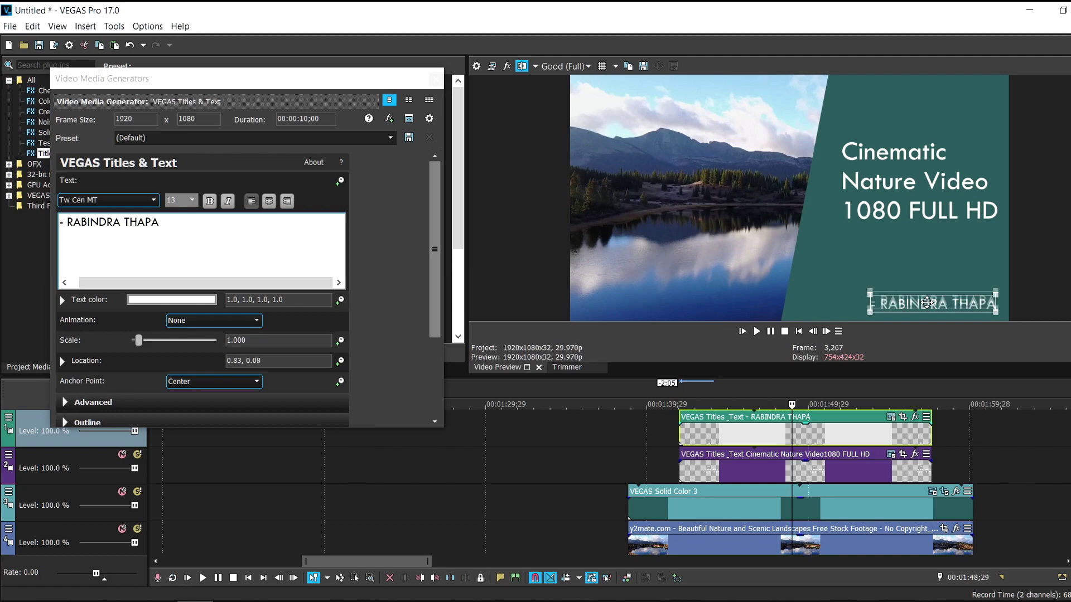
left_click_drag(926, 301, 924, 303)
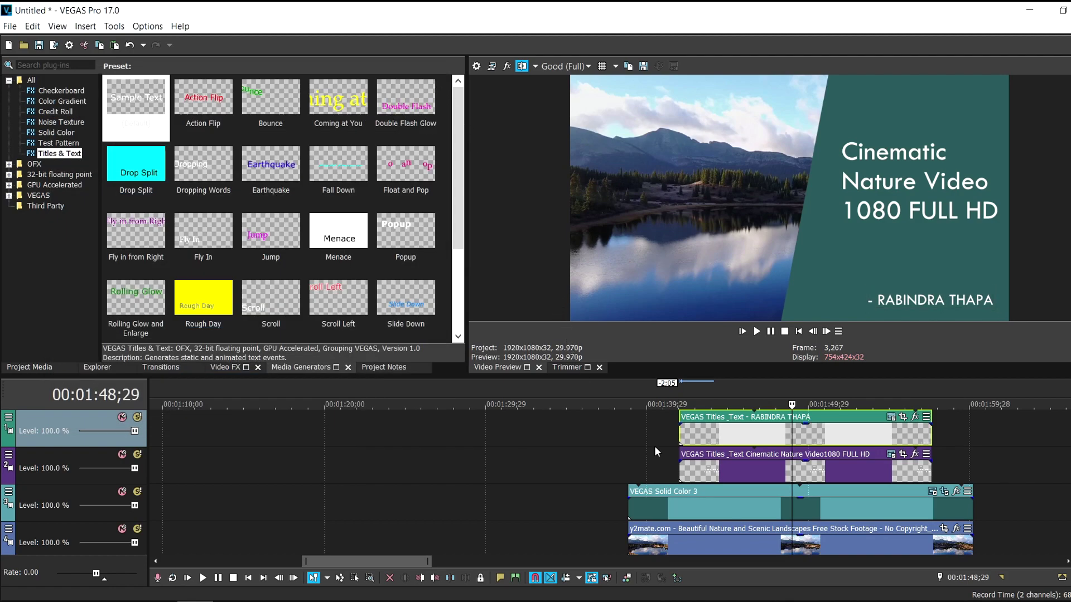
left_click(653, 440)
left_click(756, 333)
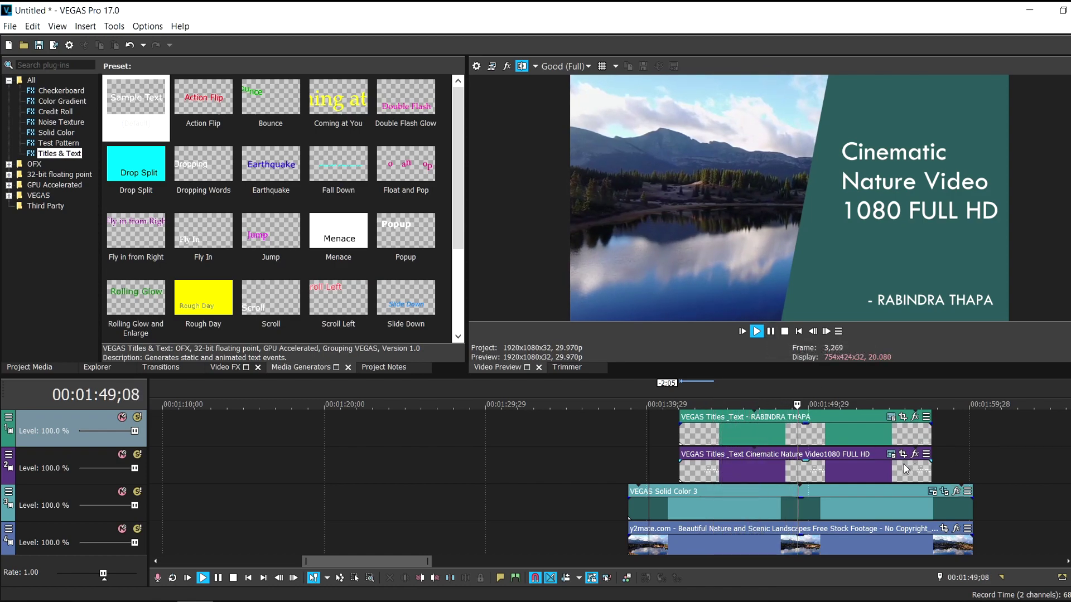
left_click(904, 464)
left_click(757, 331)
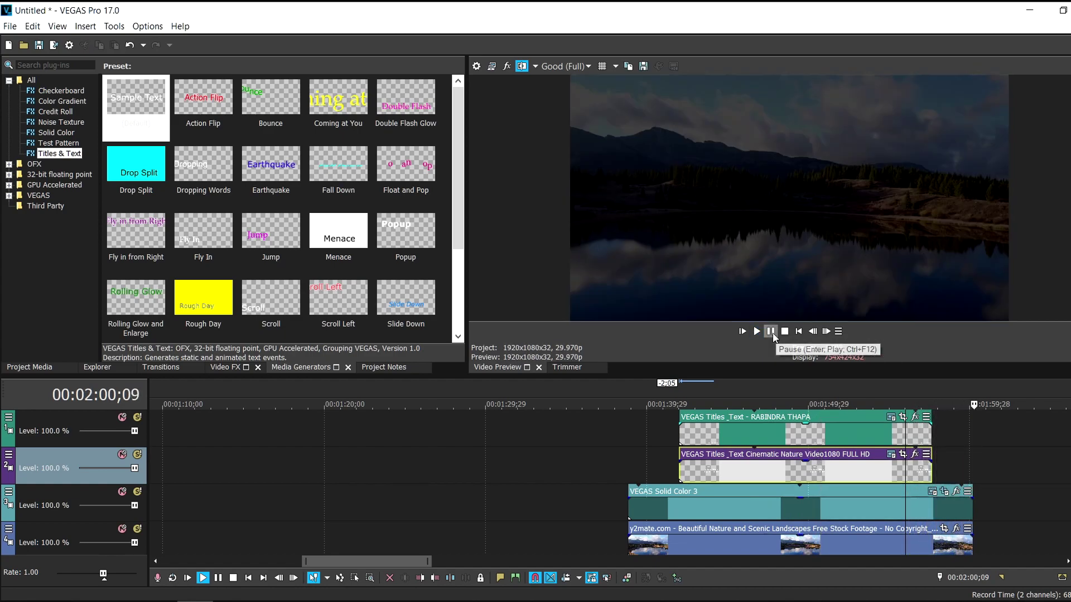
Fade in the name credit and main title, lengthen both slightly, and fade out the name credit
left_click_drag(680, 419, 689, 422)
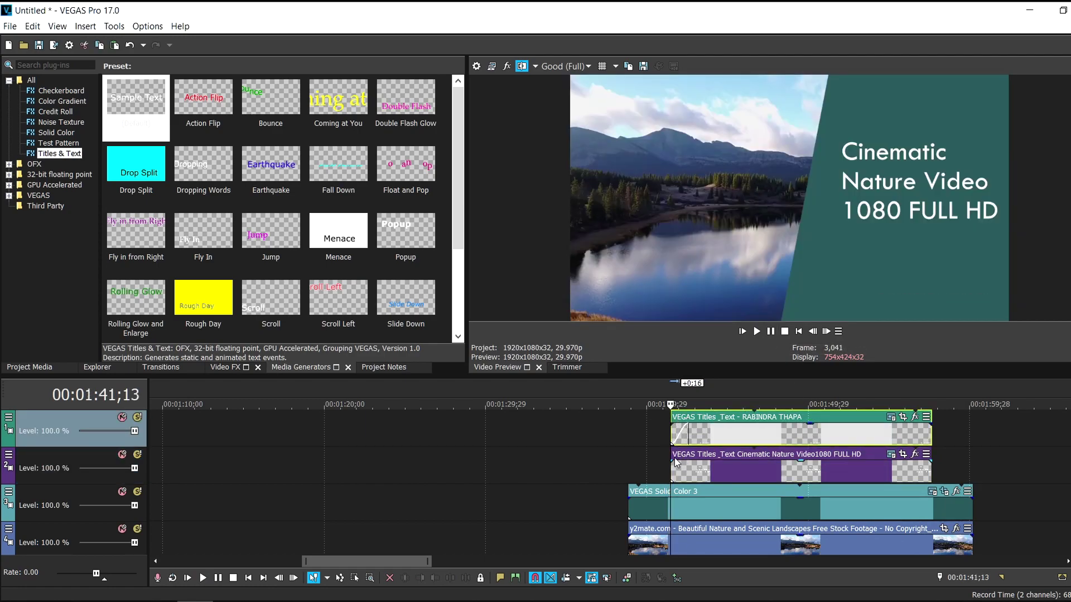
left_click_drag(669, 461, 686, 461)
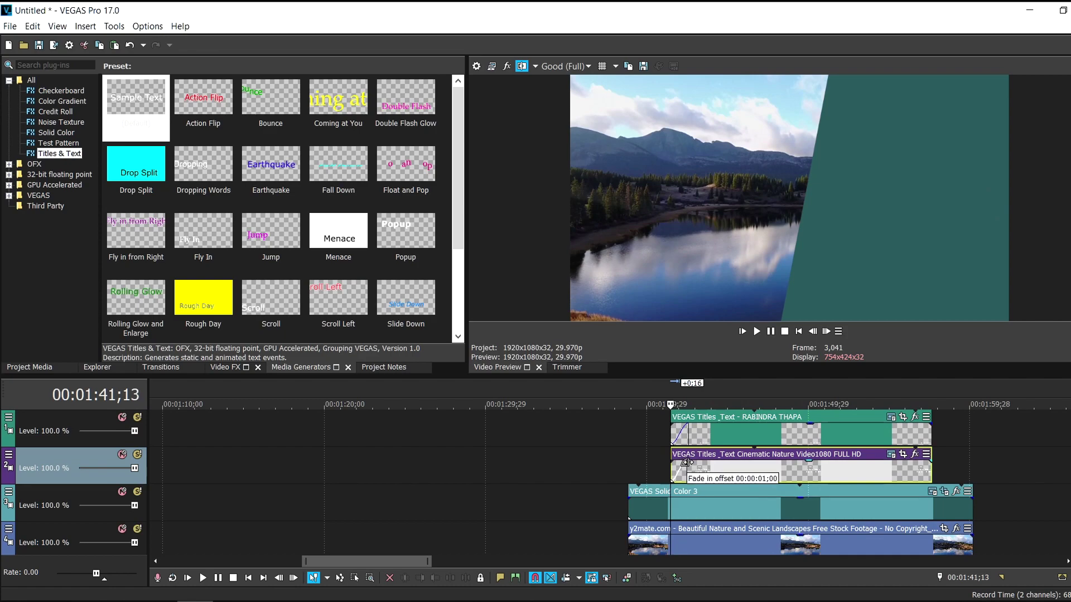
left_click_drag(931, 454, 936, 455)
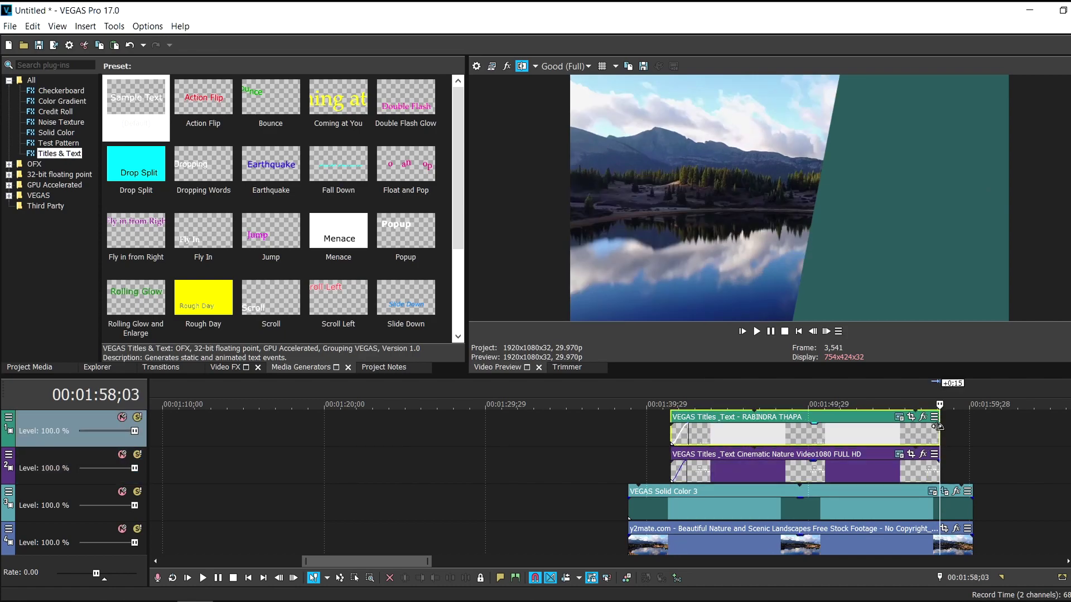
left_click_drag(937, 426, 917, 463)
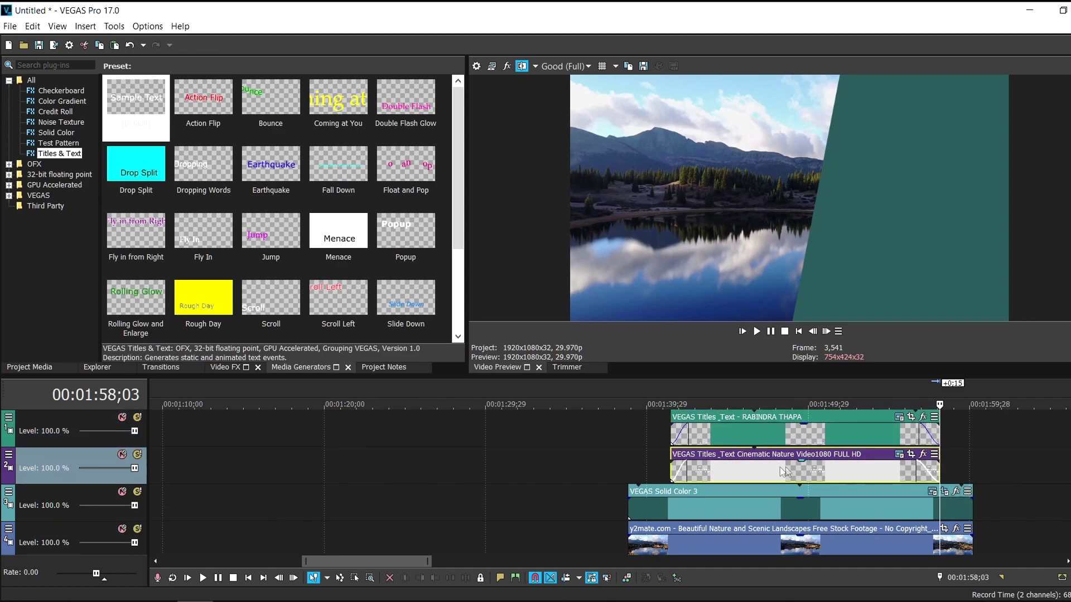
In the teal solid's Event Pan/Crop, set the first Mask keyframe to Smooth interpolation
left_click(944, 493)
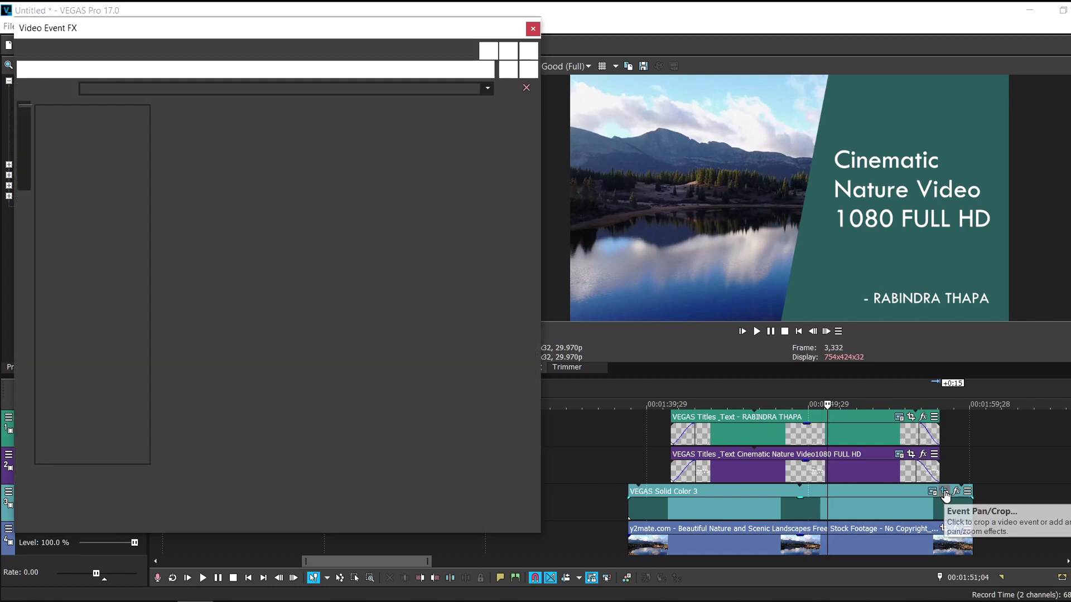
left_click(137, 484)
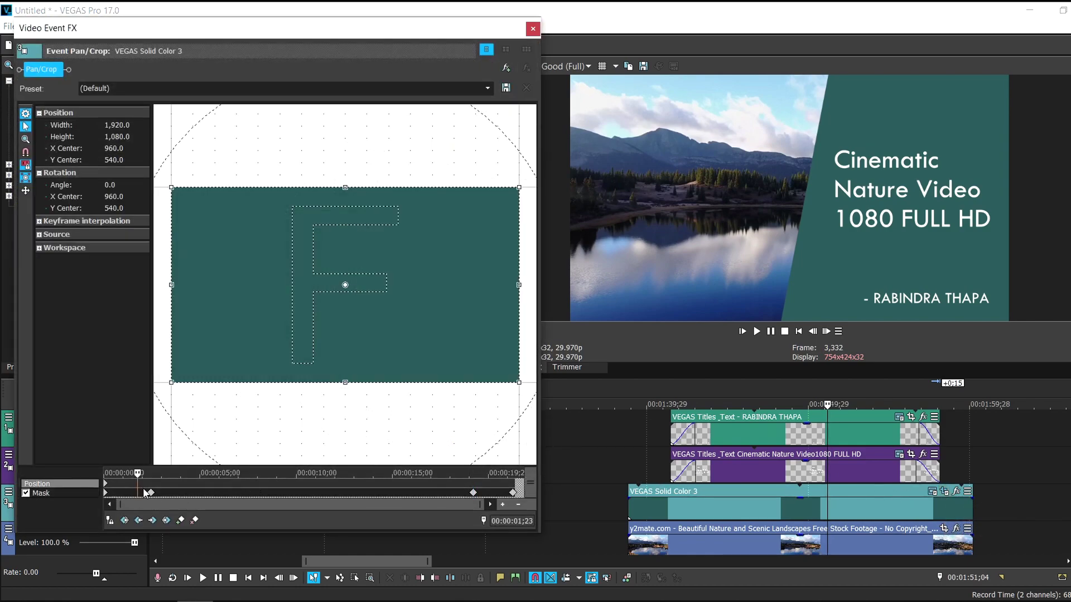
left_click(151, 493)
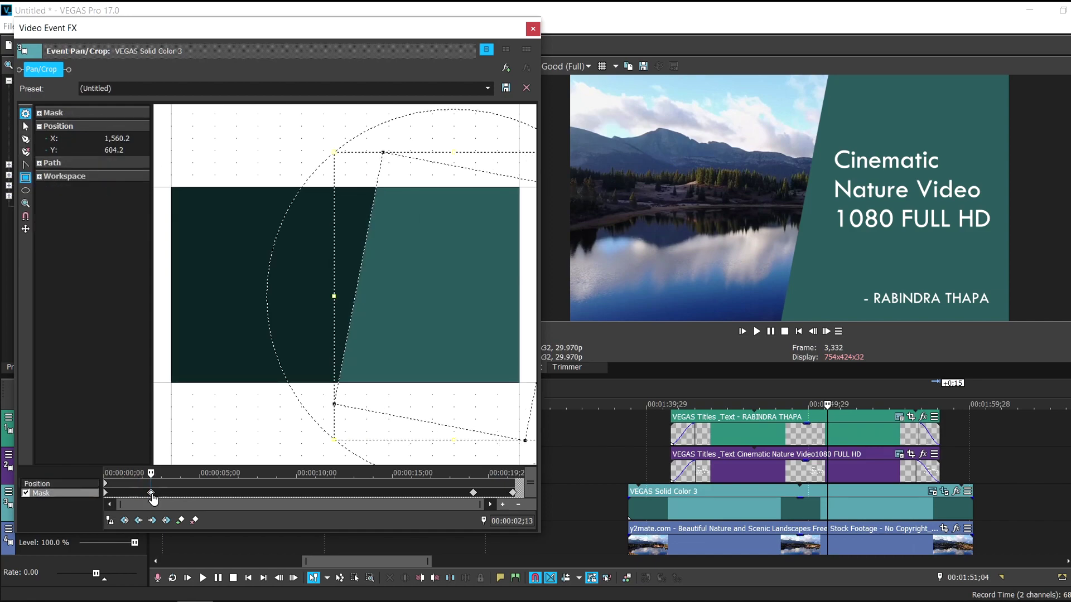
right_click(152, 495)
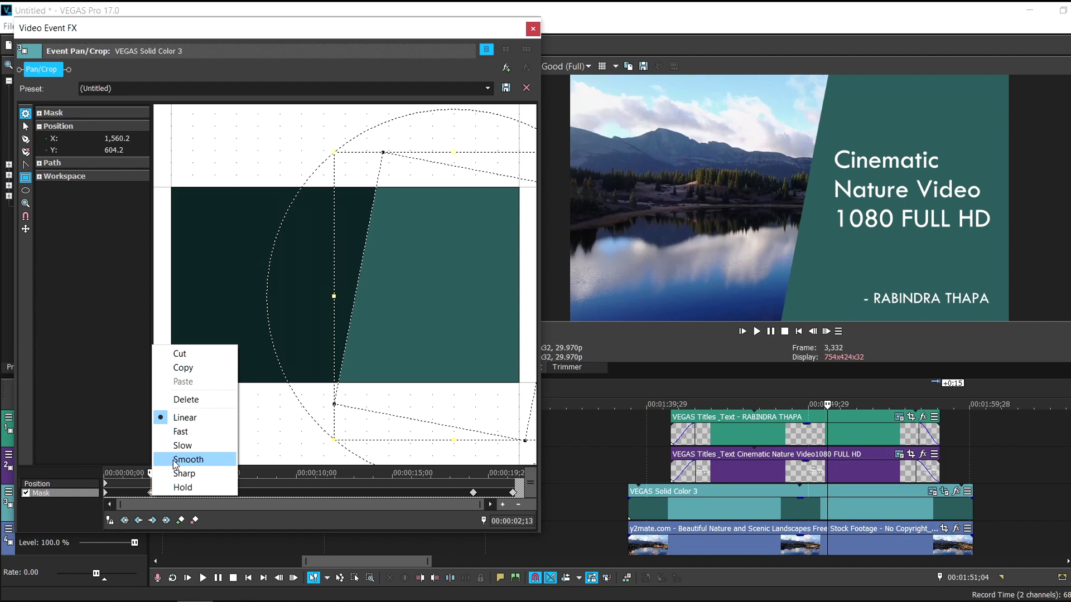
left_click(176, 459)
Set the last Mask keyframe to Smooth and close the Pan/Crop window
left_click(513, 495)
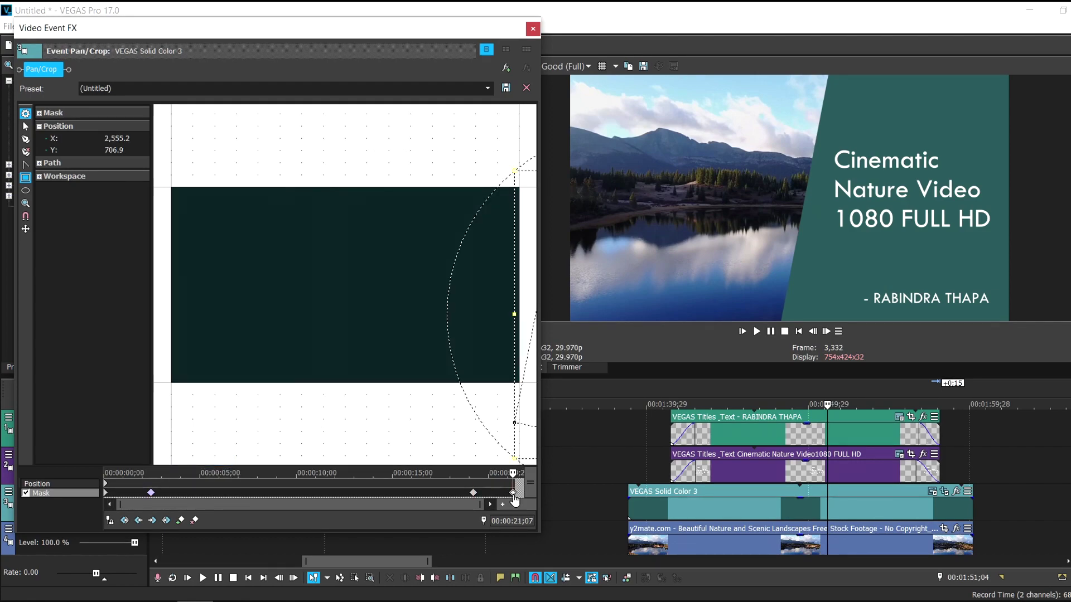
right_click(514, 500)
left_click(537, 462)
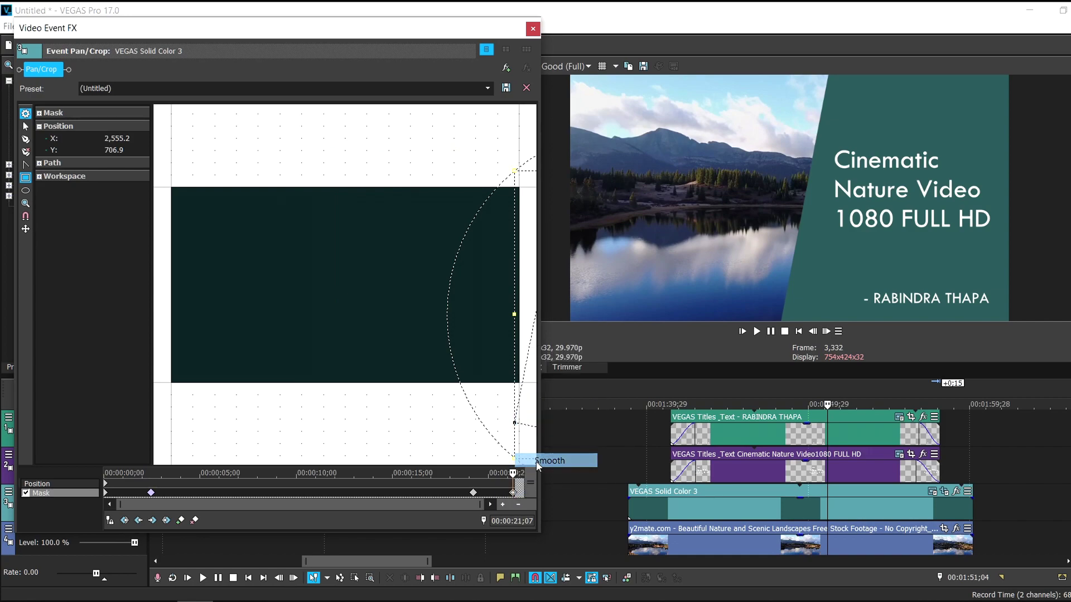
key("Escape")
left_click(809, 428)
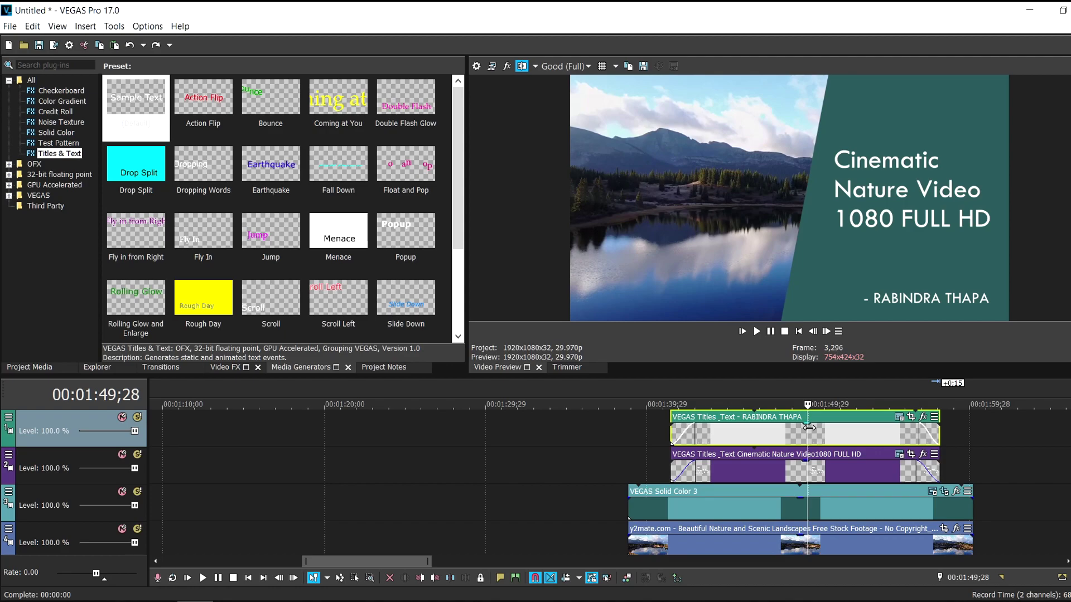
Loop-select the titled section and render it with the MAGIX AVC/AAC MP4 60 FPS 1080p template
left_click_drag(975, 461, 627, 461)
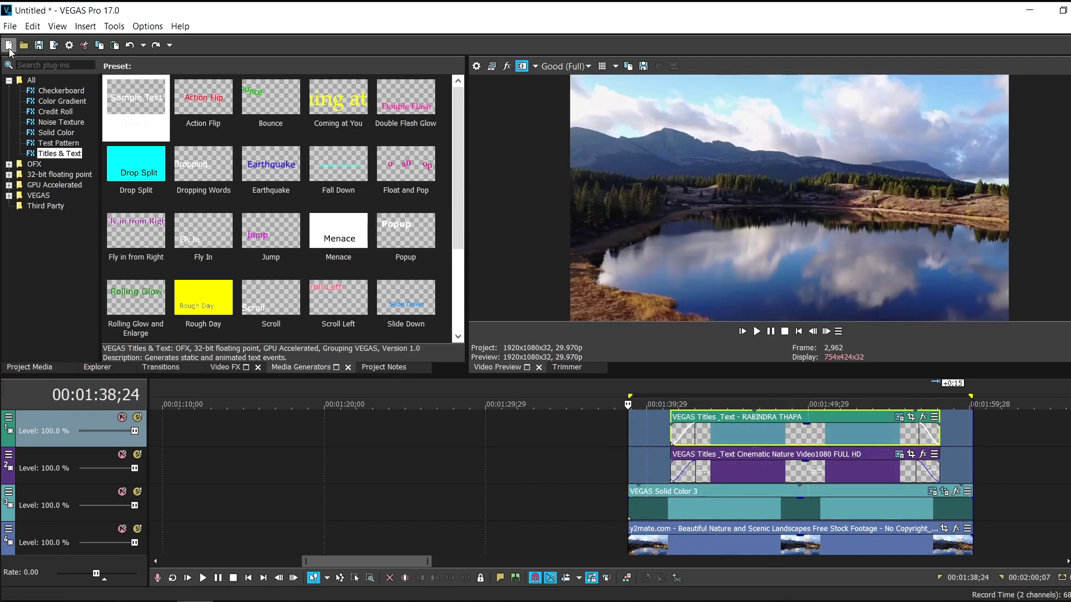
left_click(10, 27)
left_click(33, 124)
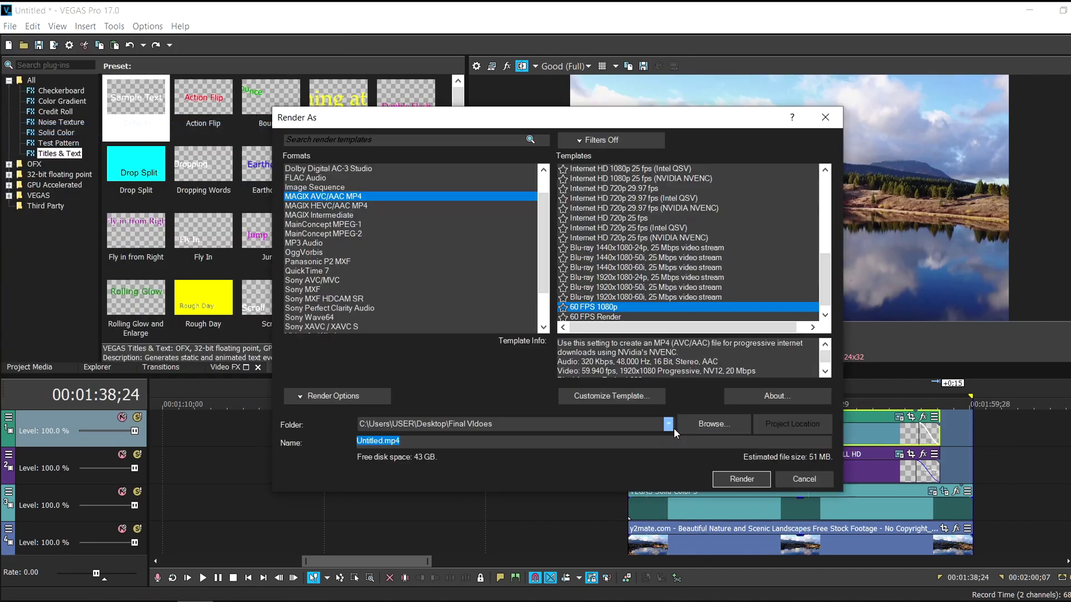
left_click(724, 483)
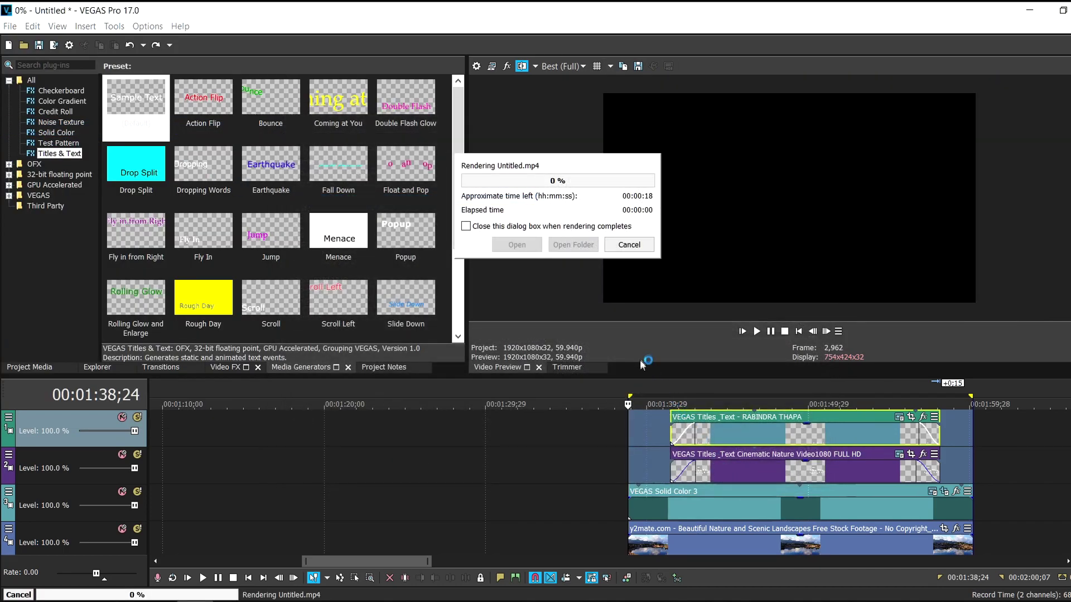